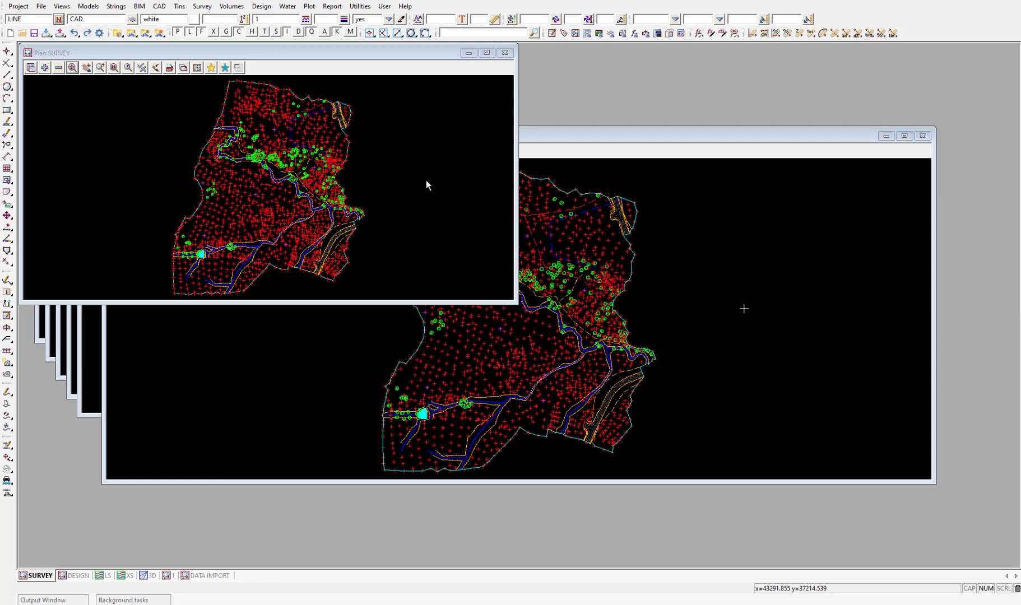
- Open the Triangulate a Data Source dialog from the Tins > Create menu
{"action": "left_click", "coordinate": [179, 6]}
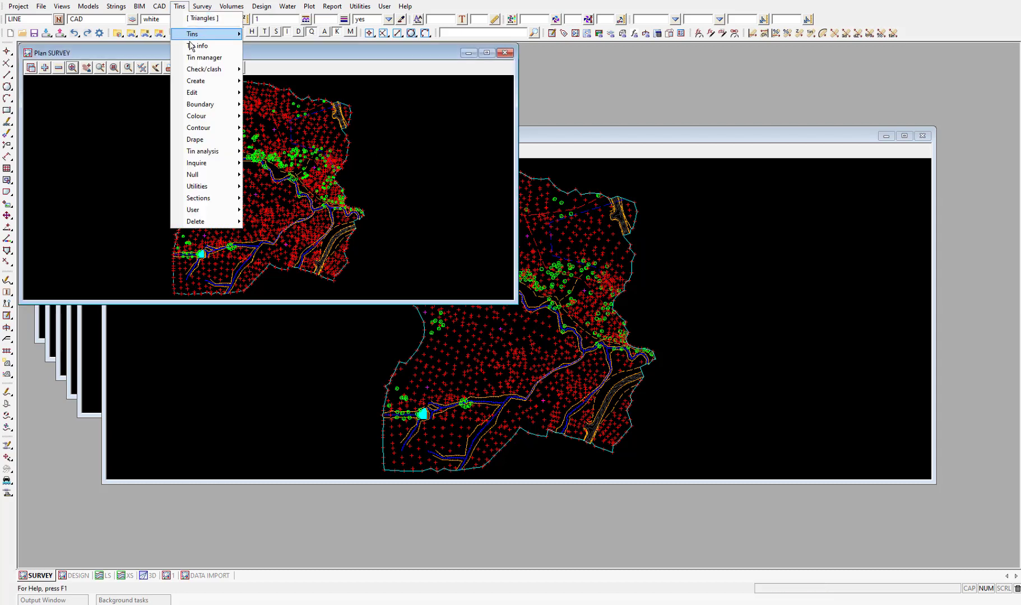
{"action": "mouse_move", "coordinate": [198, 82]}
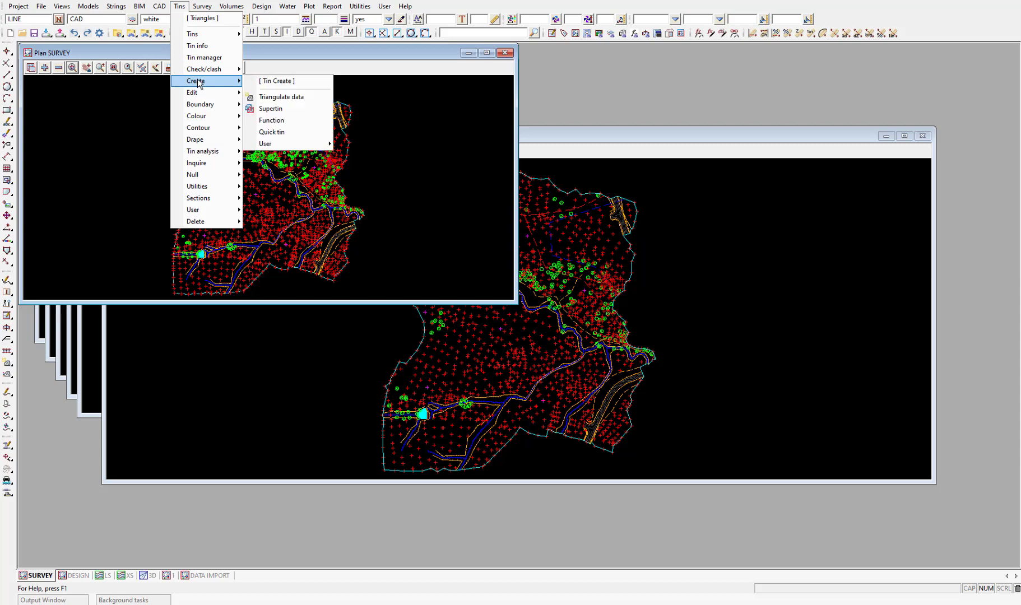
{"action": "left_click", "coordinate": [310, 98]}
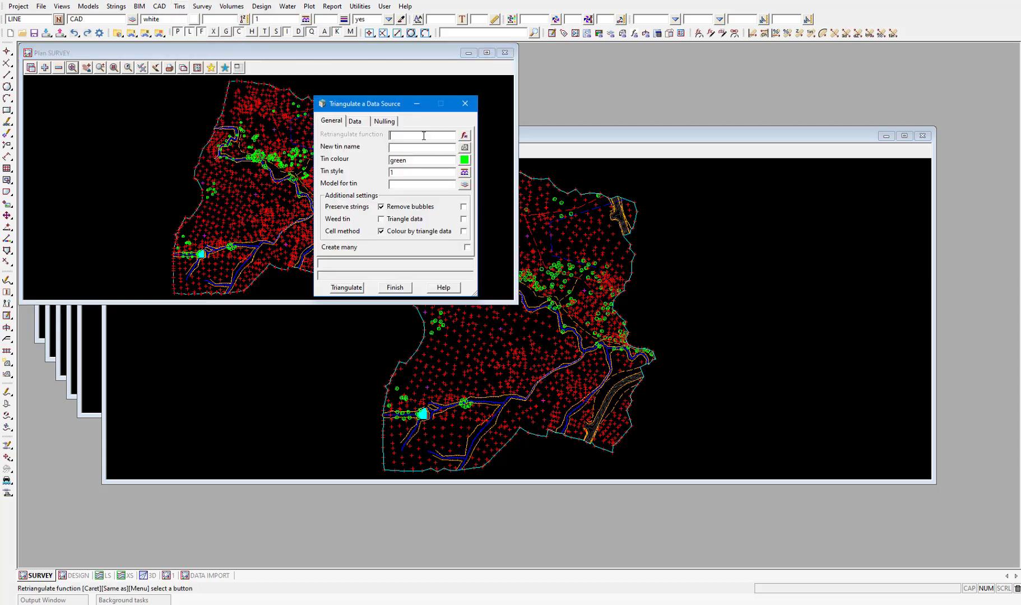
- Enter TIN GROUND as the retriangulate function and GROUND as the new tin name
{"action": "left_click", "coordinate": [454, 134]}
{"action": "type", "text": "TIN"}
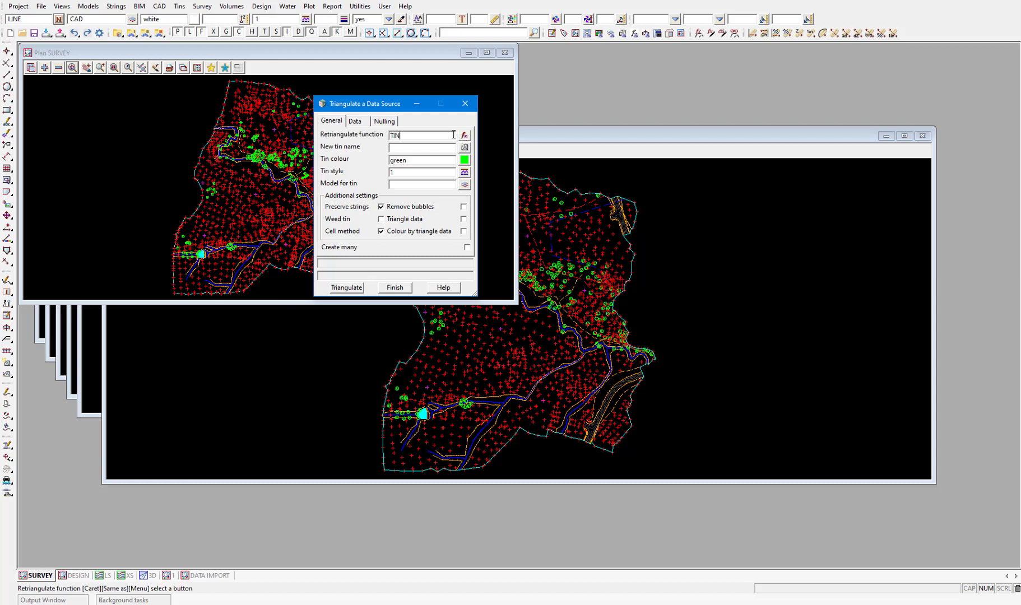
{"action": "type", "text": " GROUND"}
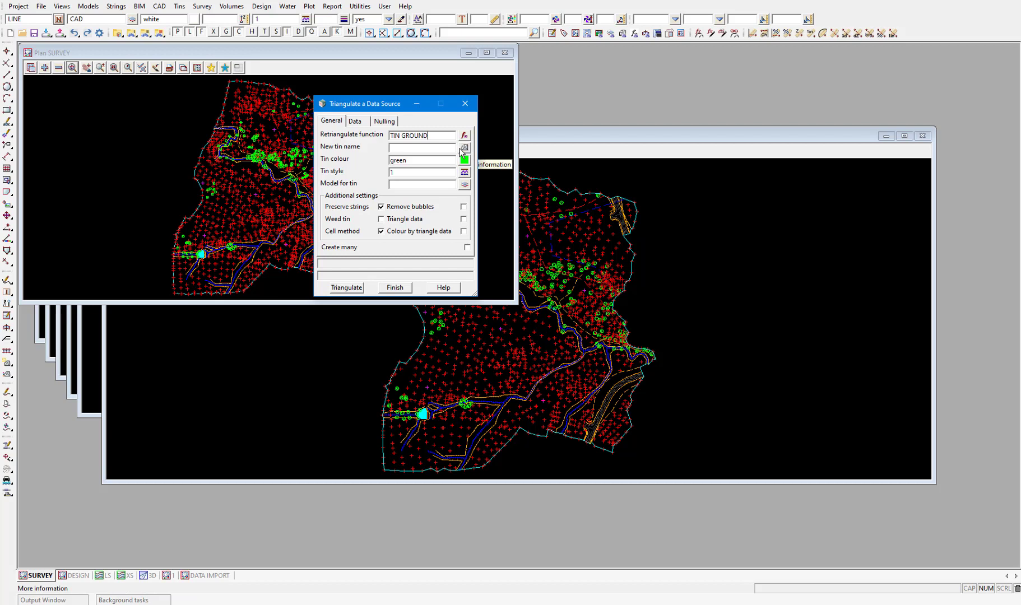
{"action": "key", "text": "Tab"}
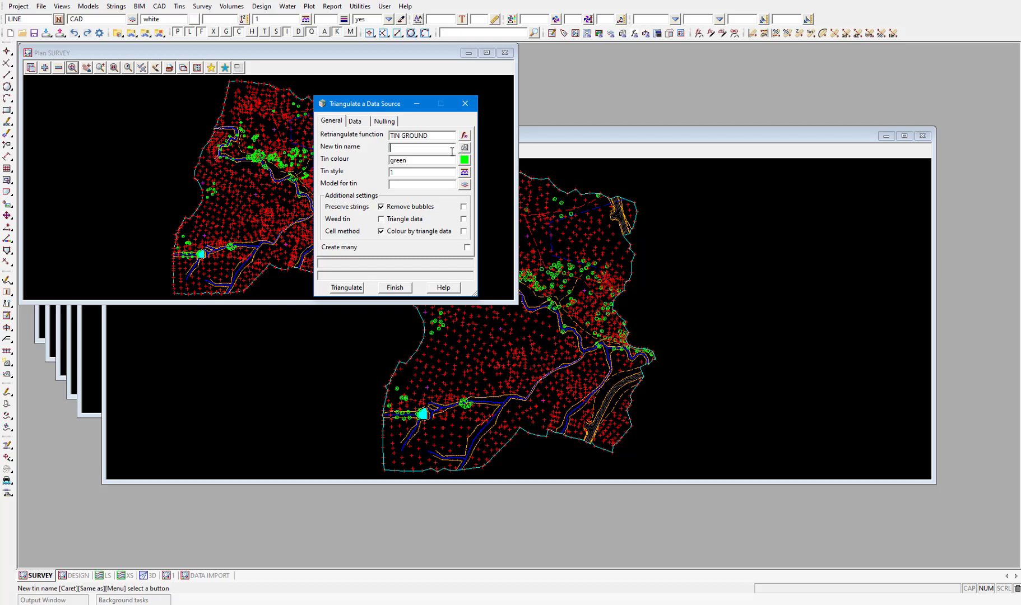
{"action": "type", "text": "GROUND"}
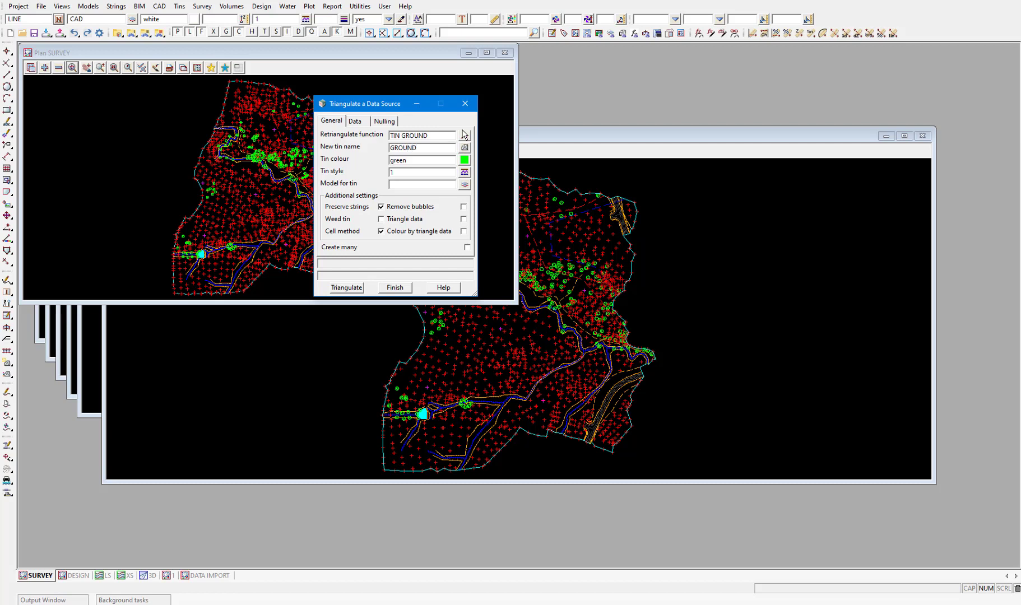
{"action": "key", "text": "Tab"}
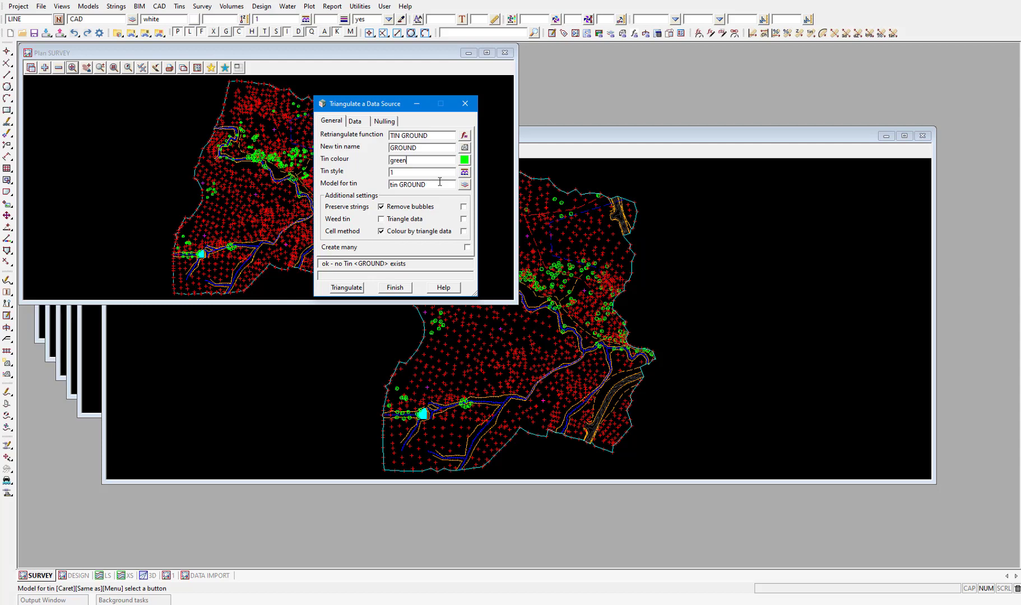
- Give the GROUND tin colour shade 32 and enable Weed tin and Remove bubbles
{"action": "left_click", "coordinate": [464, 160]}
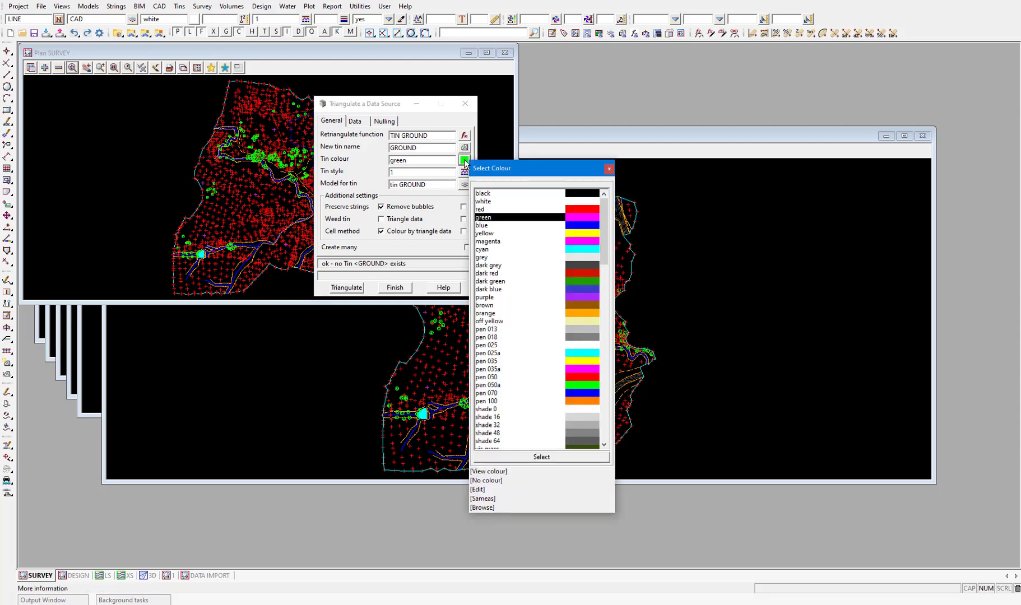
{"action": "double_click", "coordinate": [496, 426]}
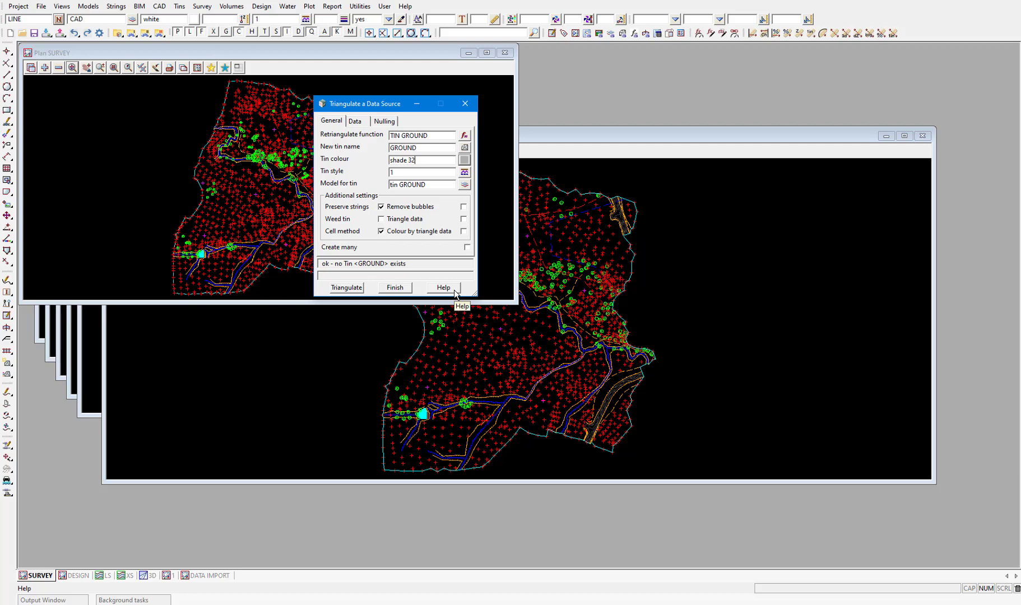
{"action": "left_click", "coordinate": [381, 219]}
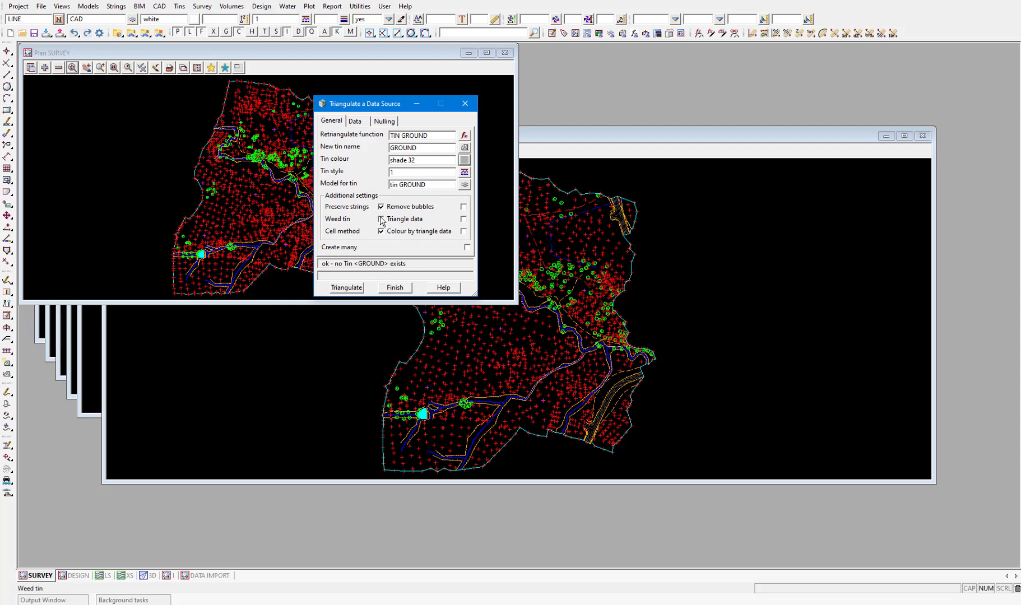
{"action": "left_click", "coordinate": [464, 207]}
{"action": "left_click", "coordinate": [358, 122]}
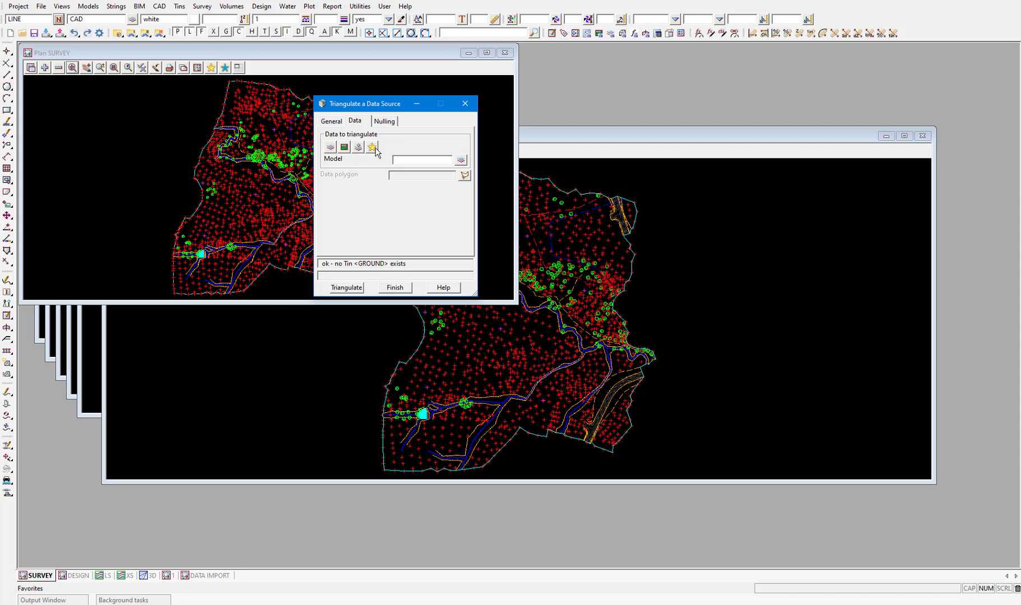
- Set the data to triangulate to come from a view instead of a model
{"action": "left_click", "coordinate": [344, 148]}
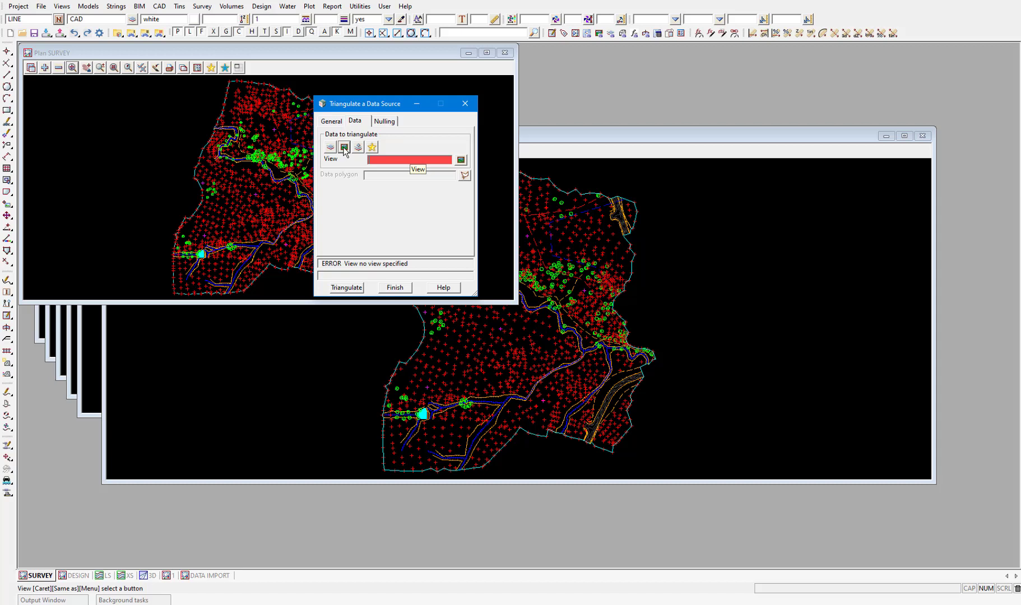
- Use the SURVEY view as the data source for the GROUND tin
{"action": "left_click", "coordinate": [460, 160]}
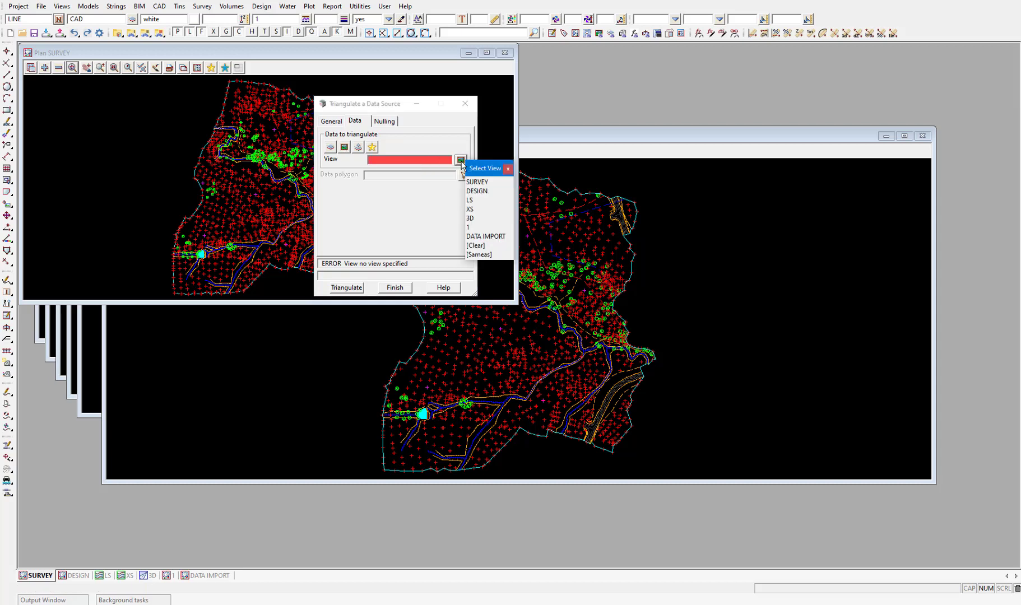
{"action": "left_click", "coordinate": [489, 182]}
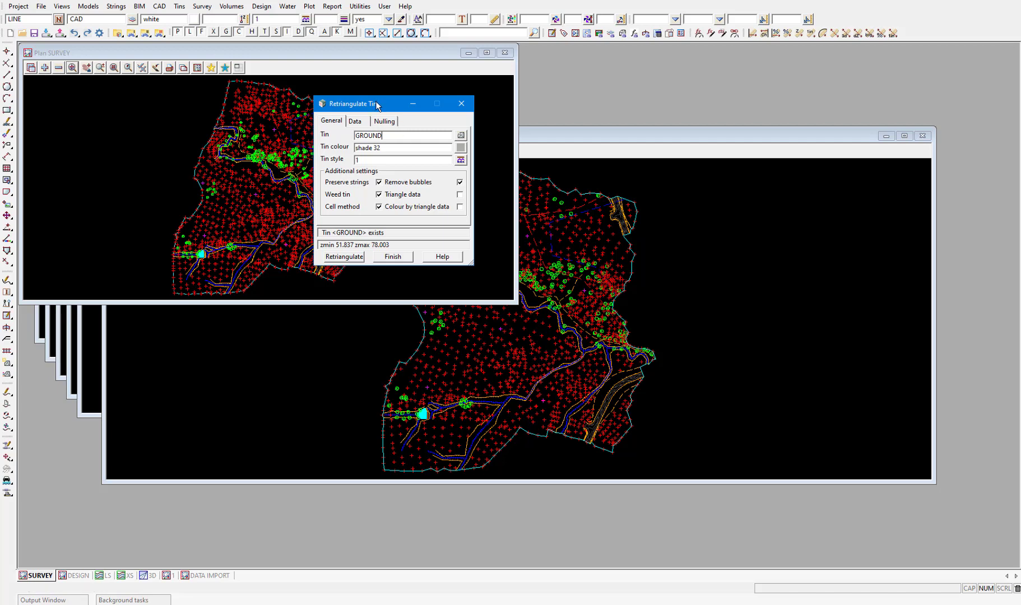
- Move the tin dialog aside and create a new empty plan view
{"action": "left_click_drag", "start_coordinate": [377, 104], "coordinate": [749, 95]}
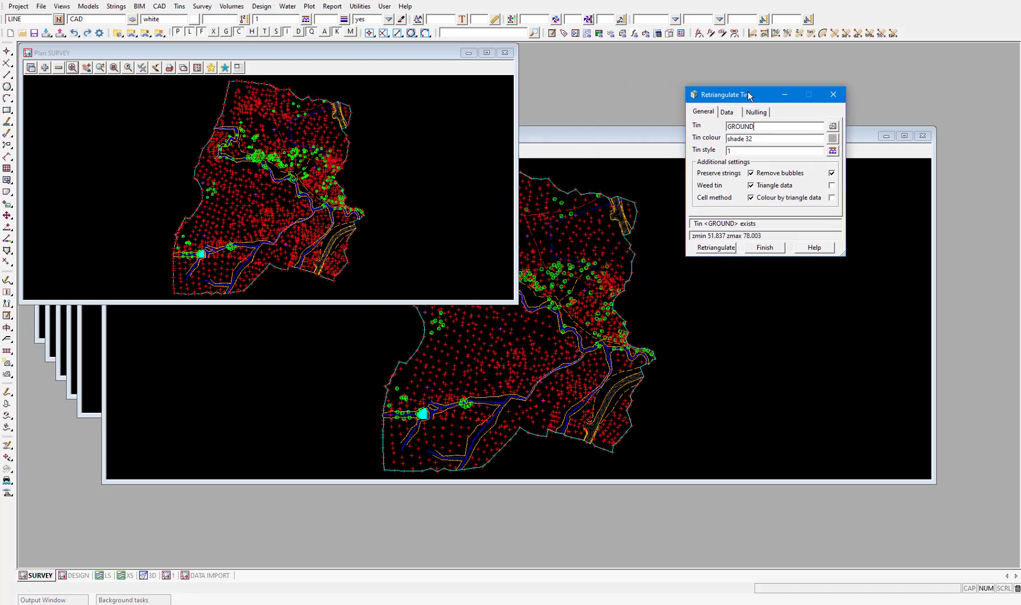
{"action": "left_click", "coordinate": [62, 6]}
{"action": "mouse_move", "coordinate": [73, 19]}
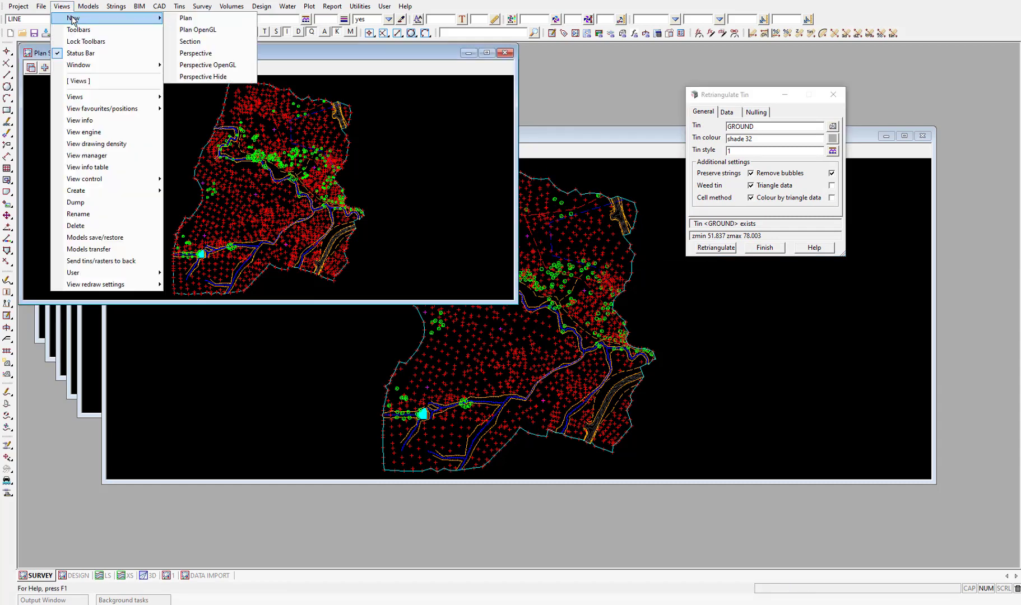
{"action": "left_click", "coordinate": [196, 19]}
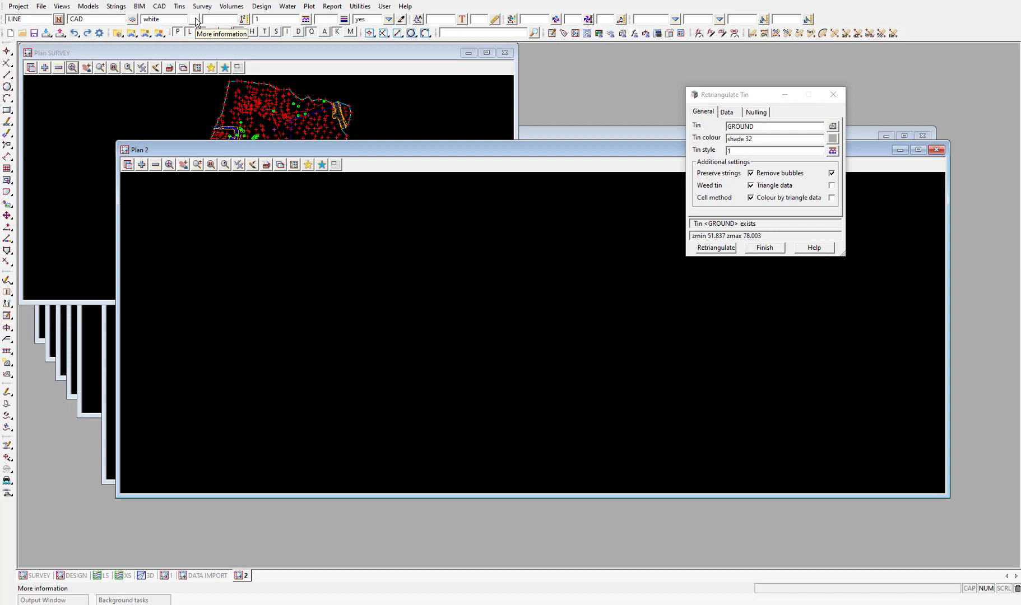
- Rename plan view 2 to TIN
{"action": "left_click", "coordinate": [62, 7]}
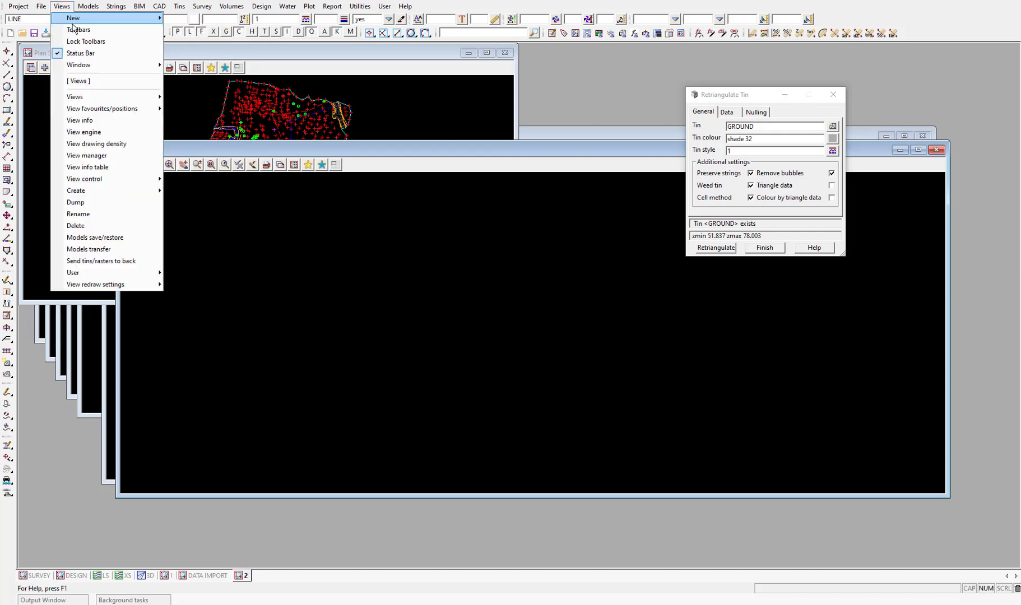
{"action": "left_click", "coordinate": [84, 214]}
{"action": "left_click", "coordinate": [219, 245]}
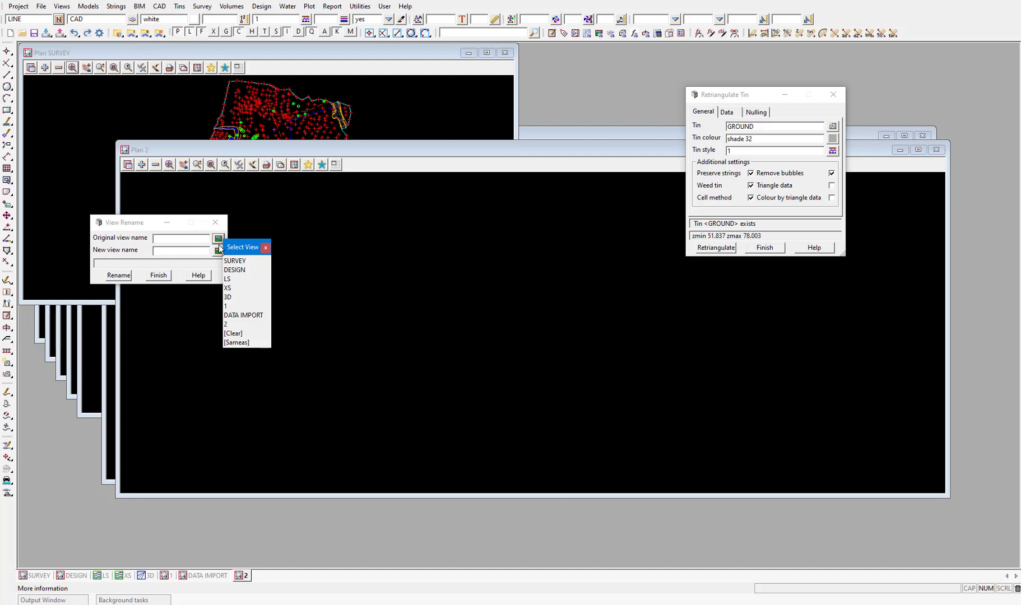
{"action": "left_click", "coordinate": [226, 323]}
{"action": "left_click", "coordinate": [187, 251]}
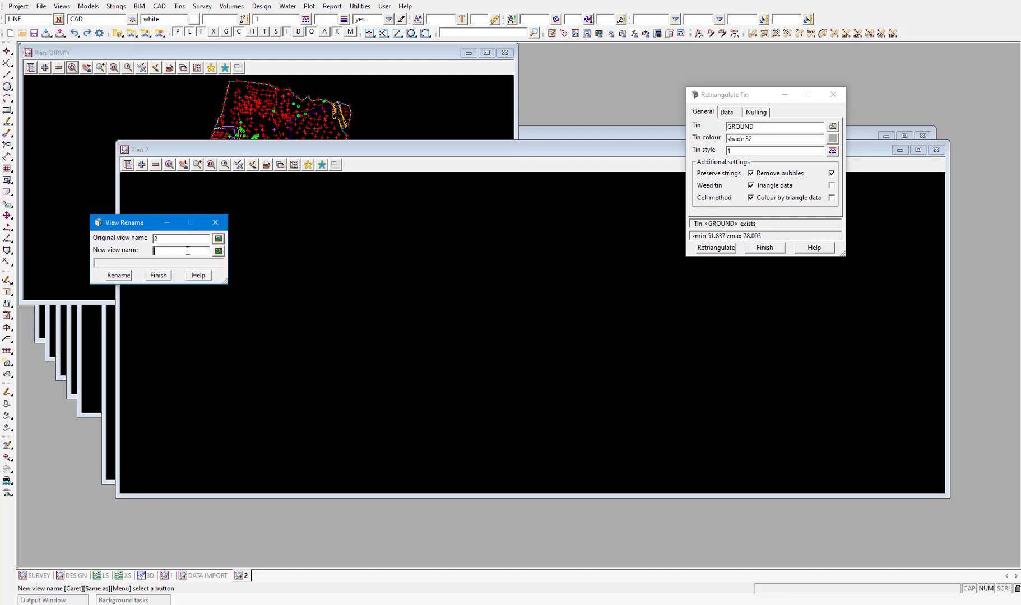
{"action": "type", "text": "TIN"}
{"action": "left_click", "coordinate": [124, 277]}
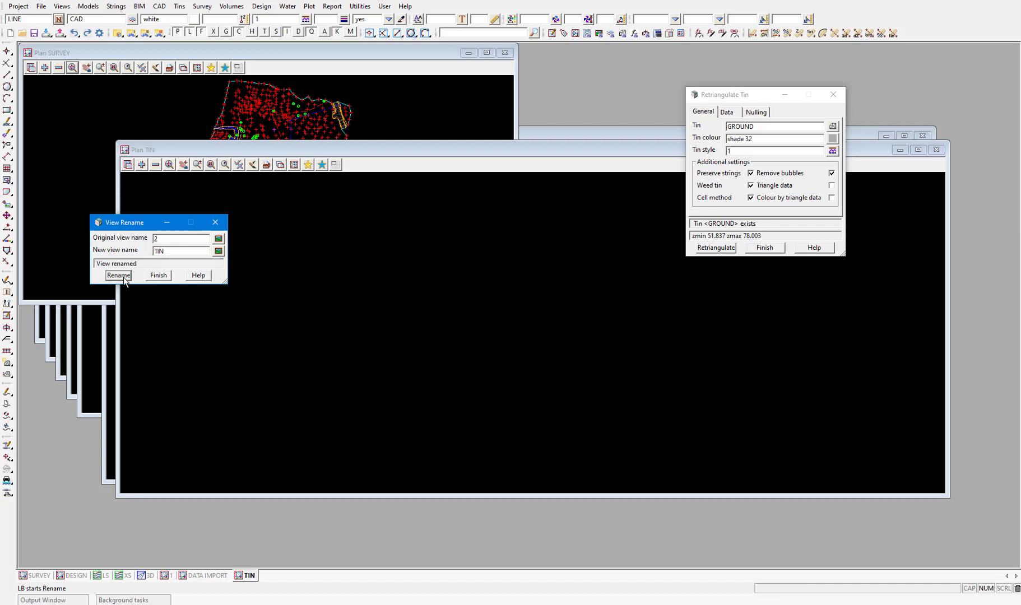
{"action": "left_click", "coordinate": [158, 275]}
- Tile the plan views and add survey BOUNDARY TIN and tin GROUND to the TIN view
{"action": "left_click", "coordinate": [335, 165]}
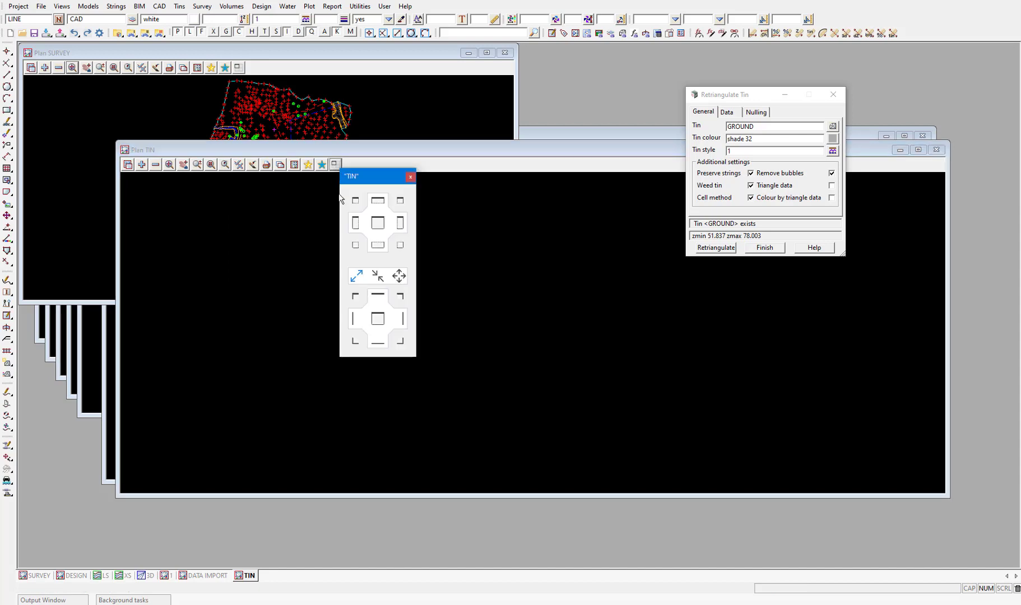
{"action": "left_click", "coordinate": [357, 243]}
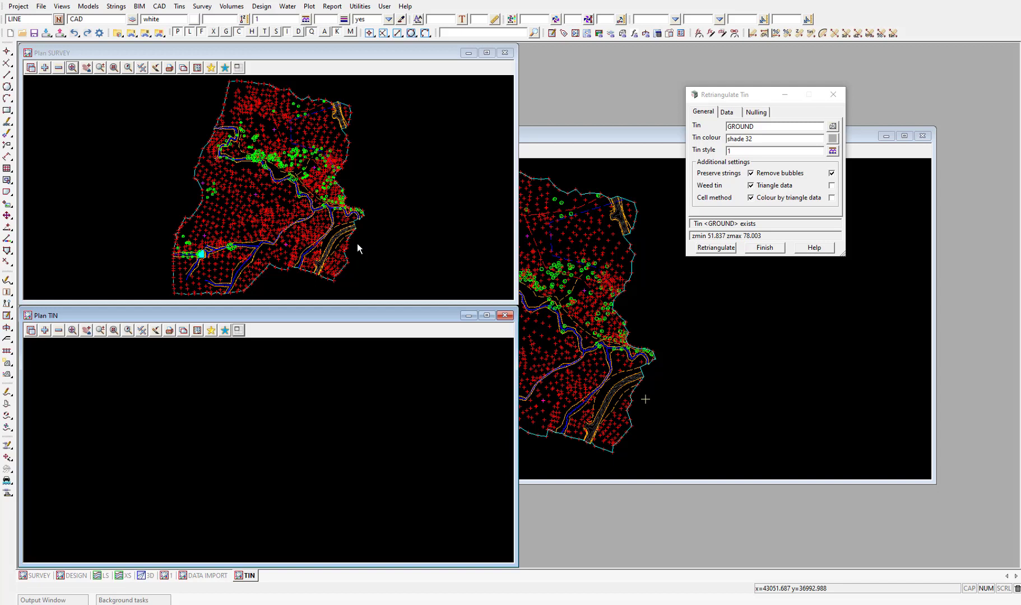
{"action": "left_click", "coordinate": [45, 330]}
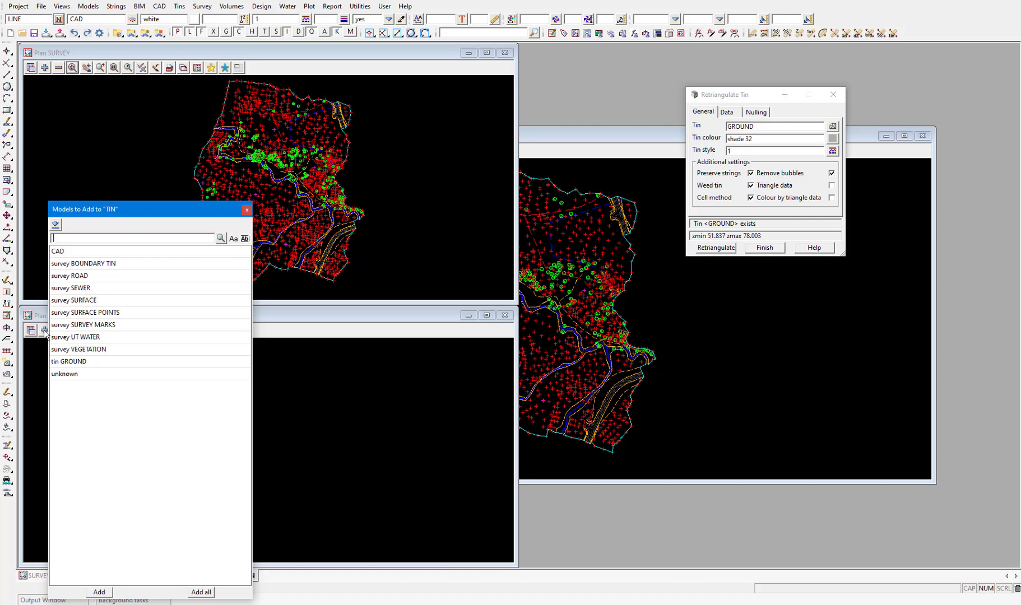
{"action": "left_click", "coordinate": [85, 263]}
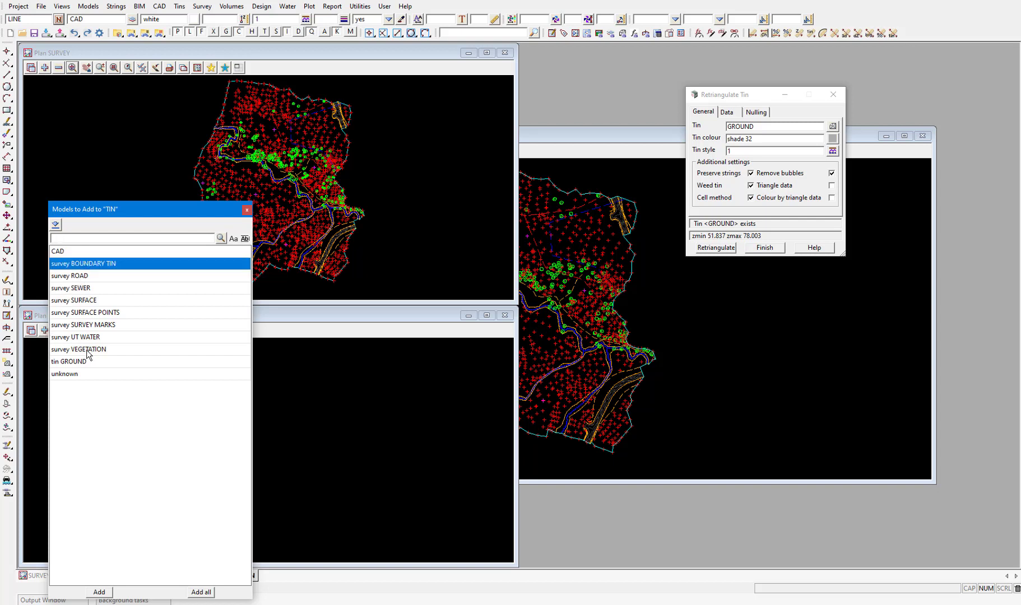
{"action": "left_click", "coordinate": [77, 363], "text": "ctrl"}
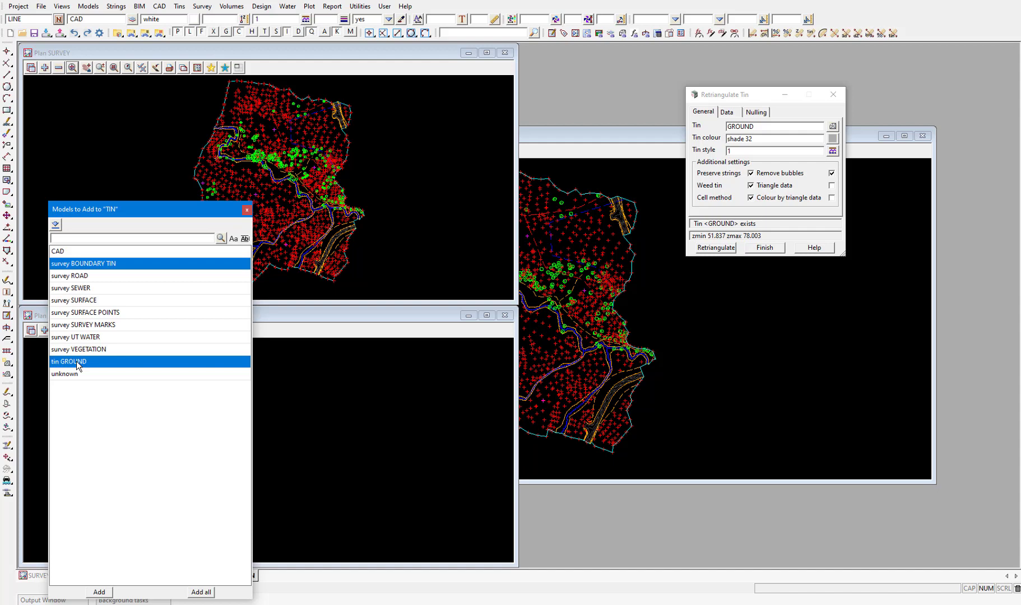
{"action": "left_click", "coordinate": [103, 592]}
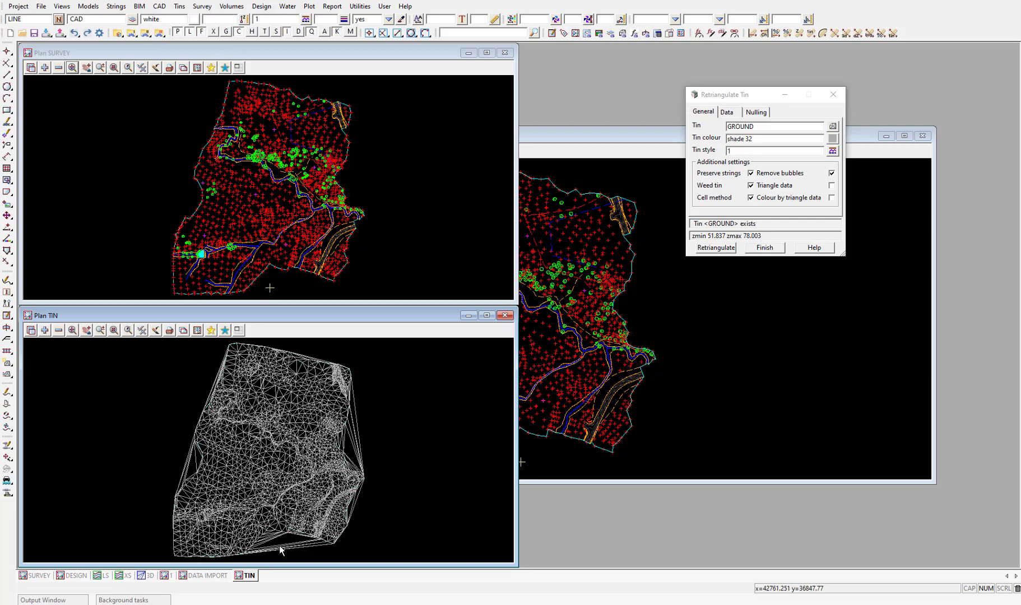
- Zoom the TIN plan view in on the lower edge of the GROUND tin
{"action": "scroll", "coordinate": [275, 543], "scroll_direction": "up", "scroll_amount": 3}
{"action": "scroll", "coordinate": [274, 544], "scroll_direction": "down", "scroll_amount": 5}
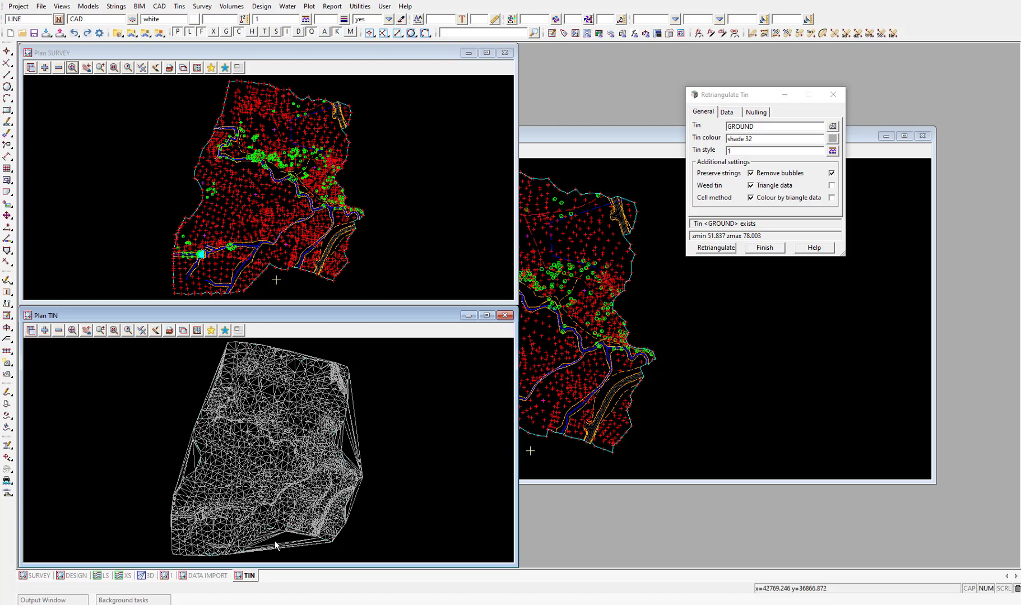
{"action": "scroll", "coordinate": [271, 555], "scroll_direction": "up", "scroll_amount": 3}
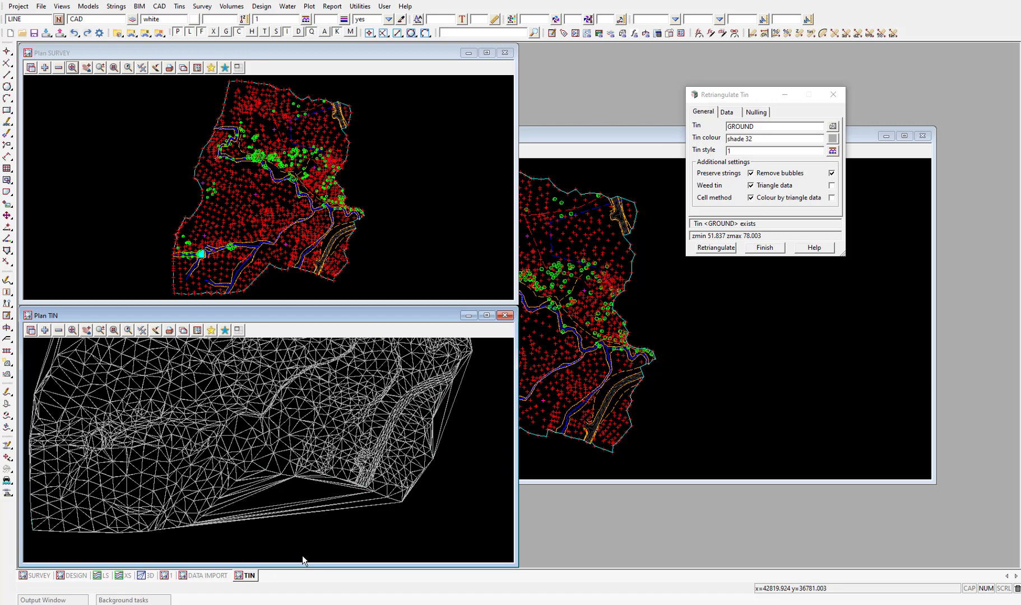
{"action": "scroll", "coordinate": [302, 555], "scroll_direction": "up", "scroll_amount": 1}
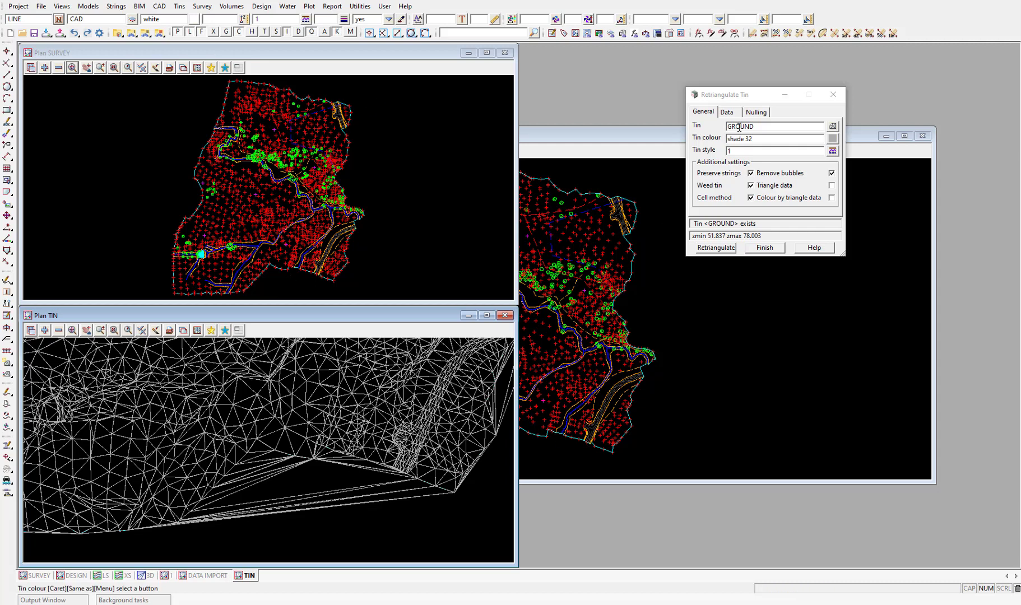
- Show the nulling options of the Retriangulate Tin dialog for GROUND
{"action": "left_click", "coordinate": [756, 112]}
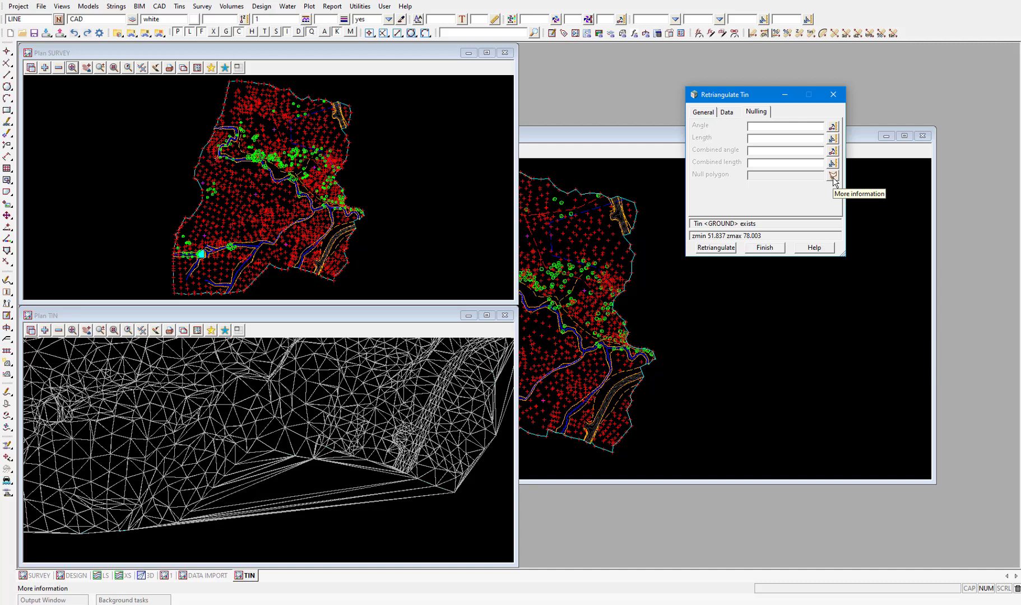
- Pick the BOUNDARY TIN->BDY TIN string as the null polygon
{"action": "left_click", "coordinate": [832, 175]}
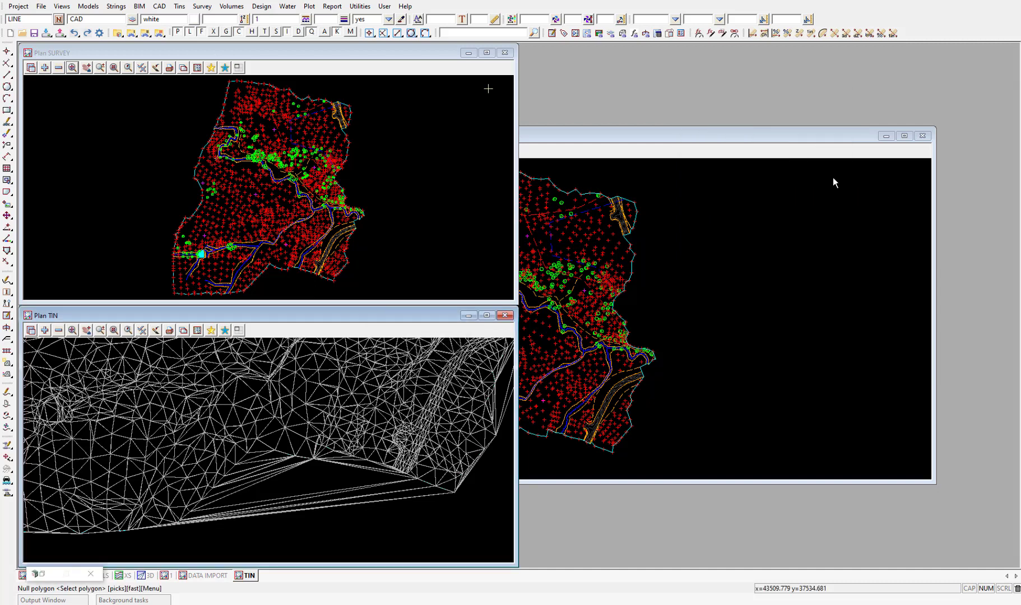
{"action": "left_click", "coordinate": [349, 457]}
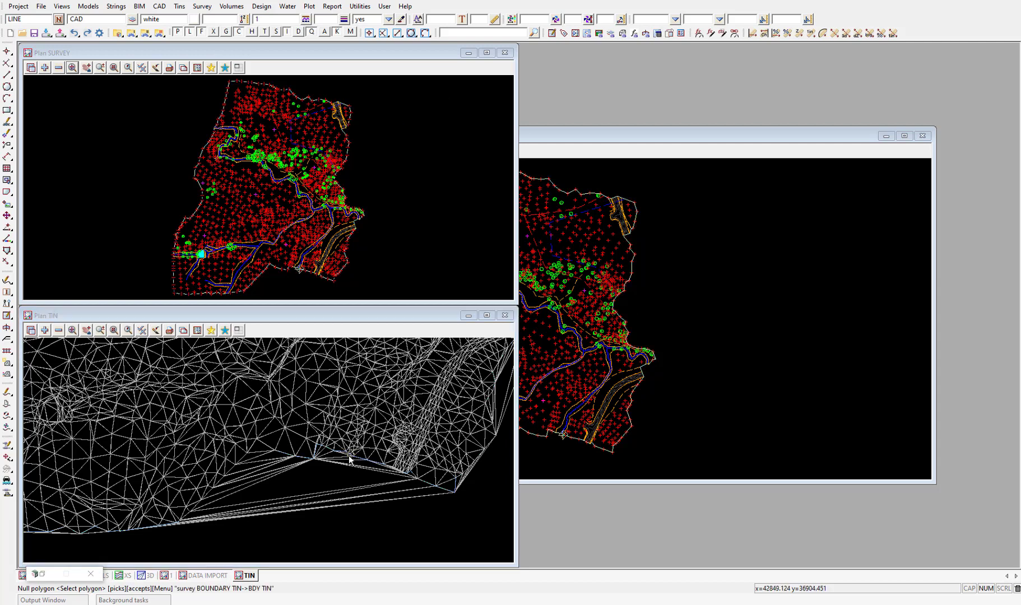
{"action": "middle_click", "coordinate": [349, 456]}
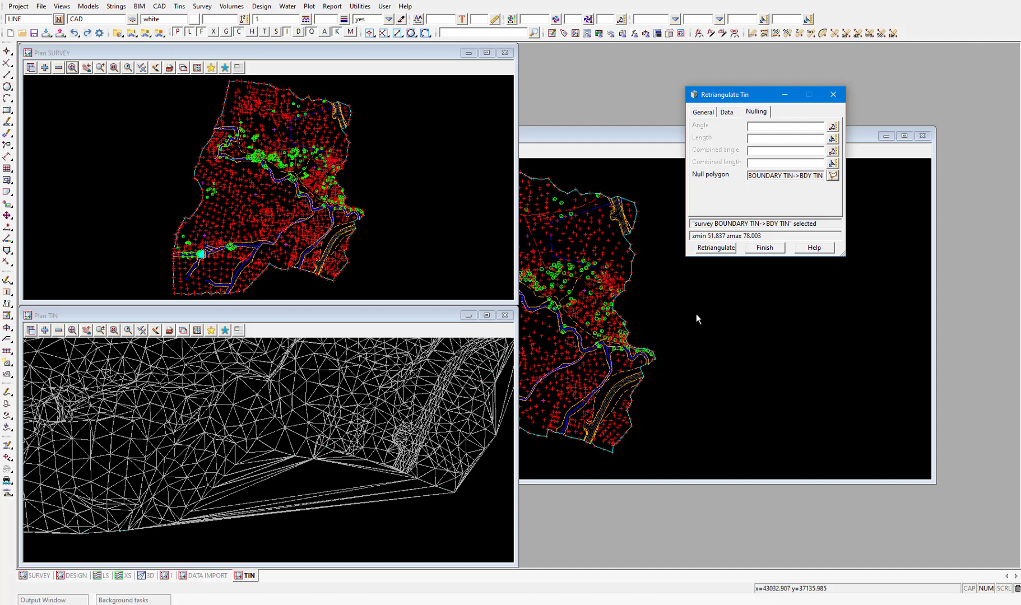
- Retriangulate GROUND trimmed to the boundary and bring up a Perspective OpenGL 3D view
{"action": "left_click", "coordinate": [716, 248]}
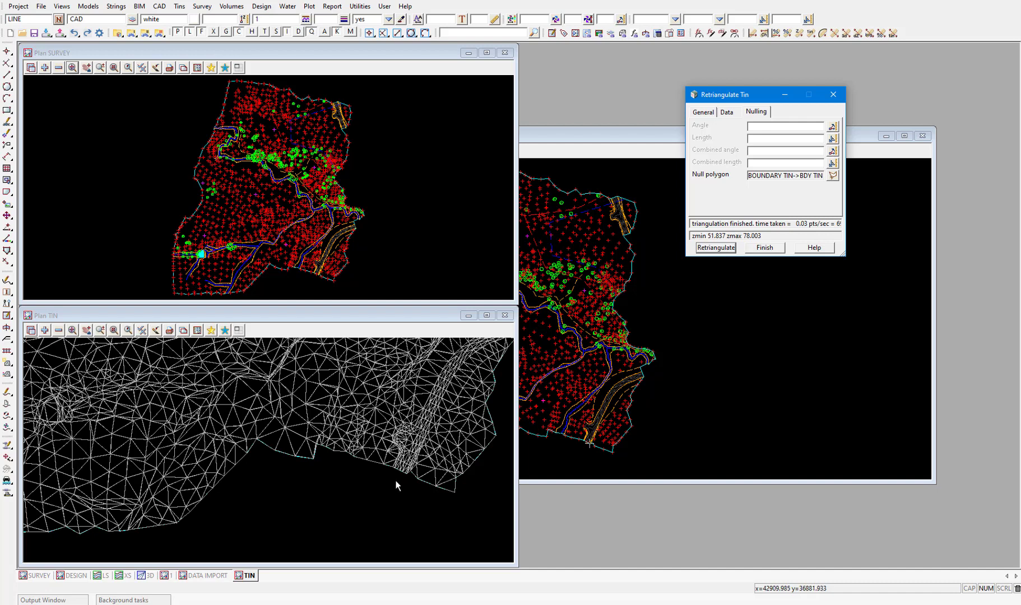
{"action": "scroll", "coordinate": [387, 494], "scroll_direction": "down", "scroll_amount": 2}
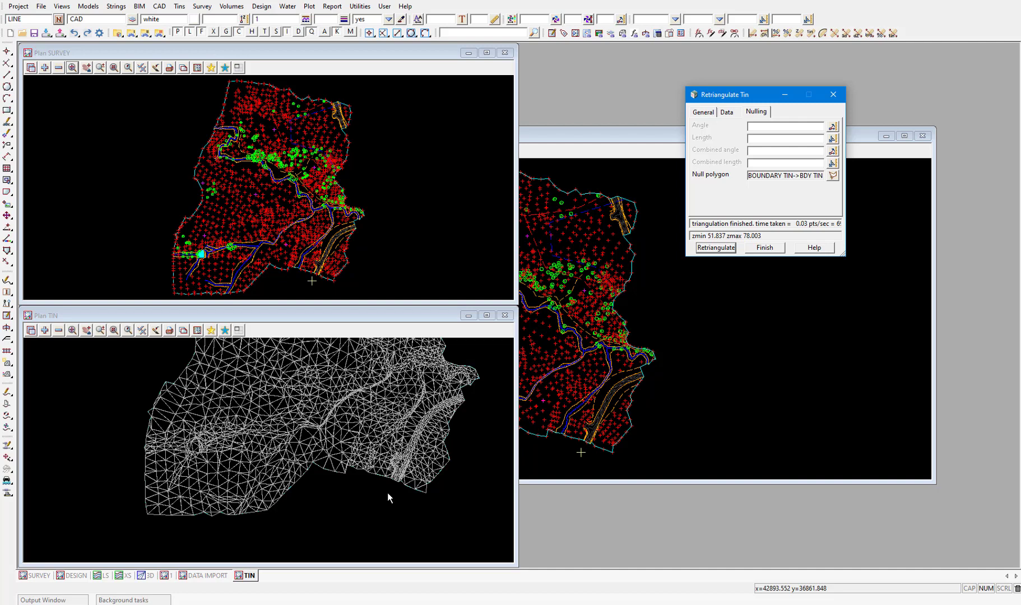
{"action": "left_click", "coordinate": [144, 576]}
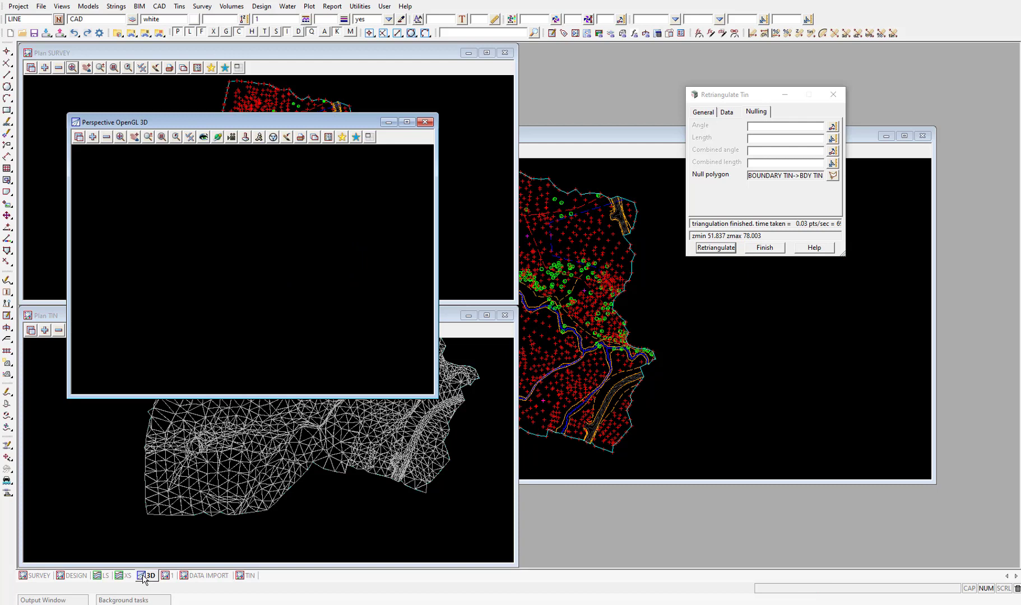
- Dock the 3D view on the right half, finish the tin retriangulation, and list models to add
{"action": "left_click", "coordinate": [368, 137]}
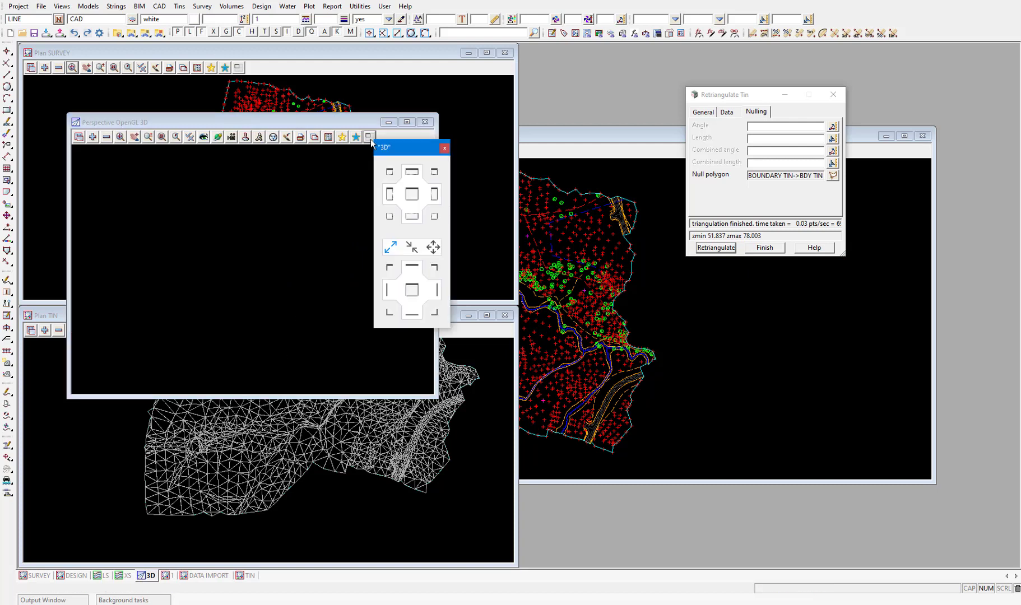
{"action": "left_click", "coordinate": [433, 194]}
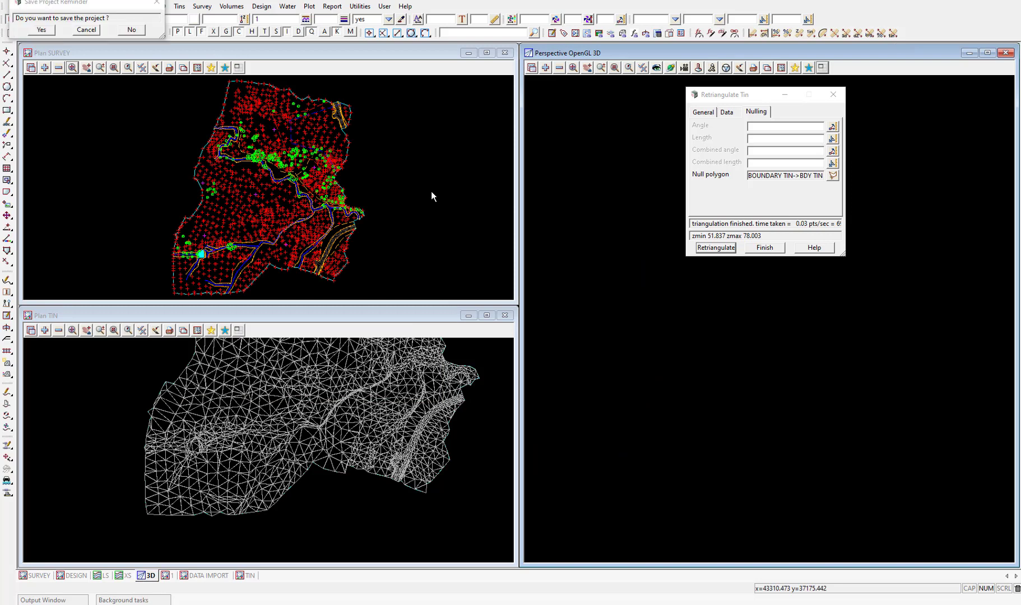
{"action": "left_click", "coordinate": [770, 250]}
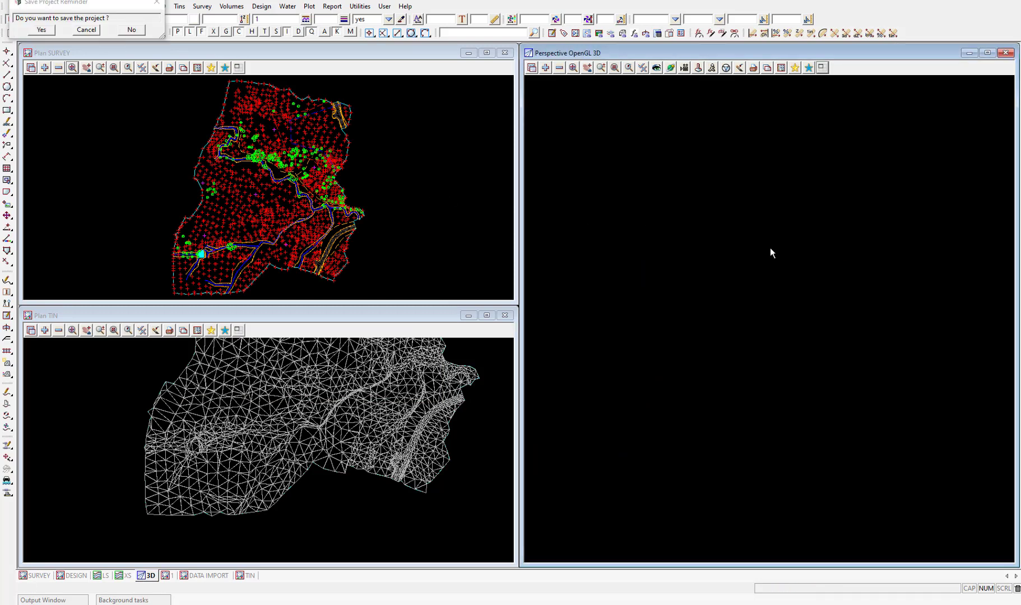
{"action": "left_click", "coordinate": [546, 67]}
- Add the tin GROUND to the perspective 3D view and zoom in on the shaded surface
{"action": "left_click", "coordinate": [582, 228]}
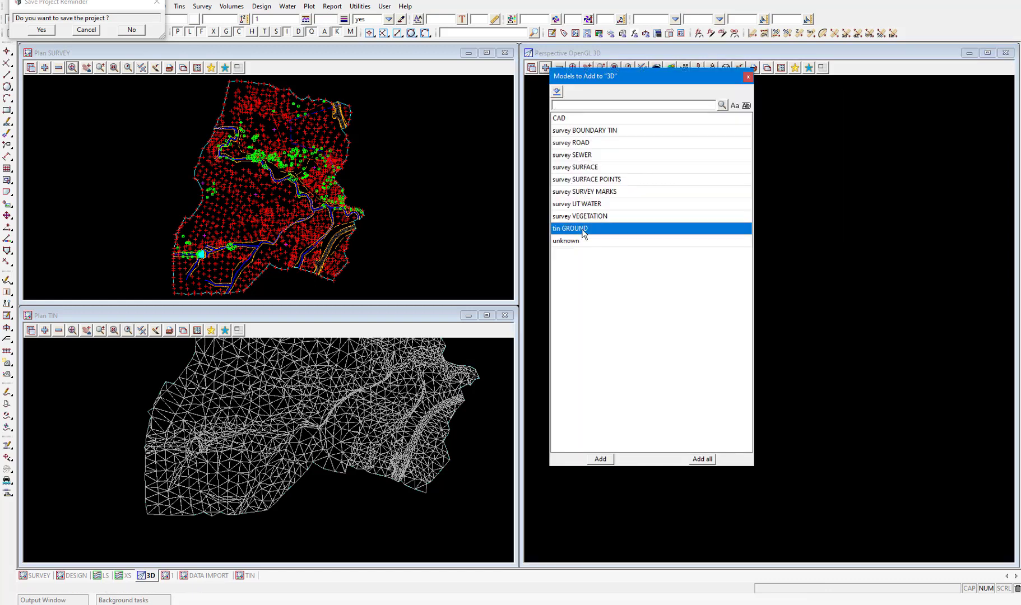
{"action": "double_click", "coordinate": [582, 230]}
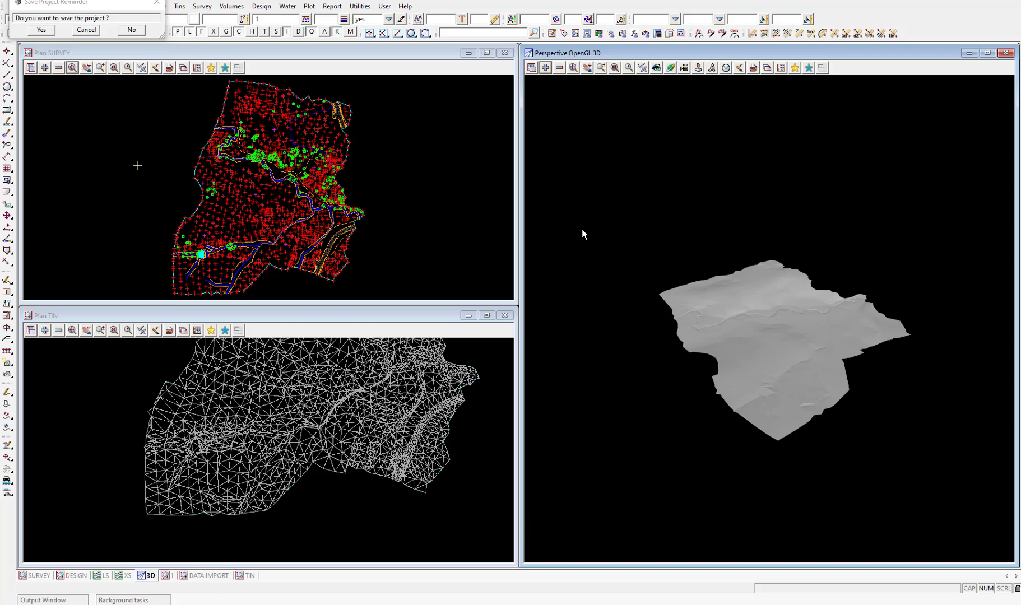
{"action": "scroll", "coordinate": [777, 359], "scroll_direction": "up", "scroll_amount": 3}
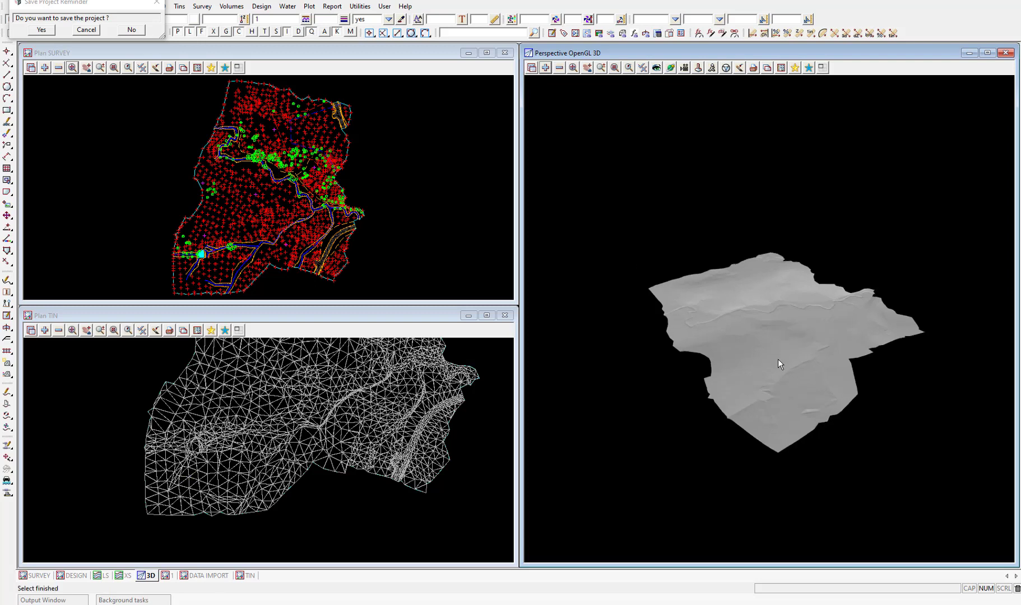
{"action": "scroll", "coordinate": [767, 394], "scroll_direction": "up", "scroll_amount": 2}
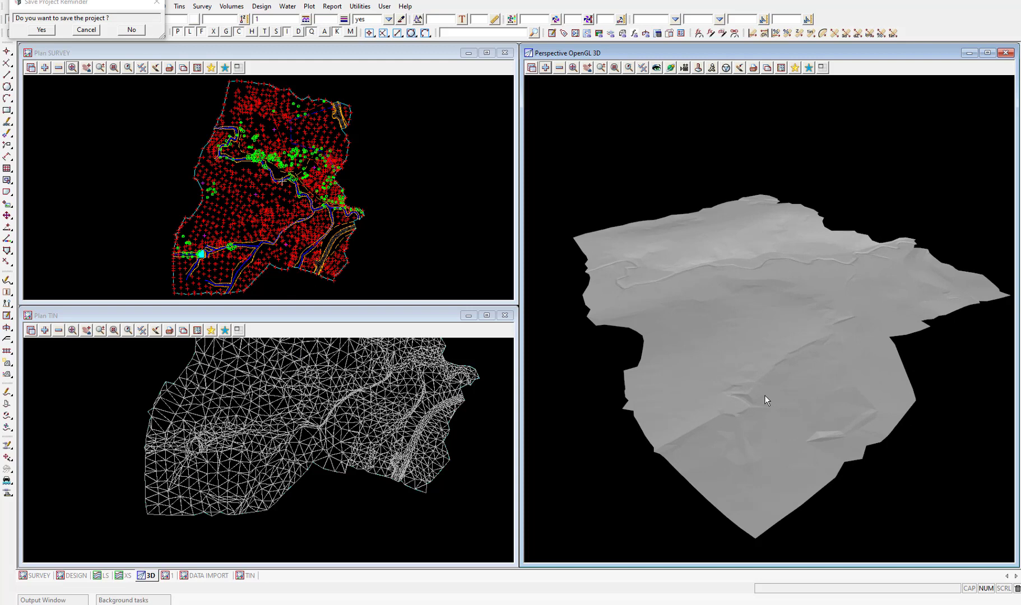
- Orbit the 3D terrain to a flatter, lower viewing angle
{"action": "left_click", "coordinate": [670, 68]}
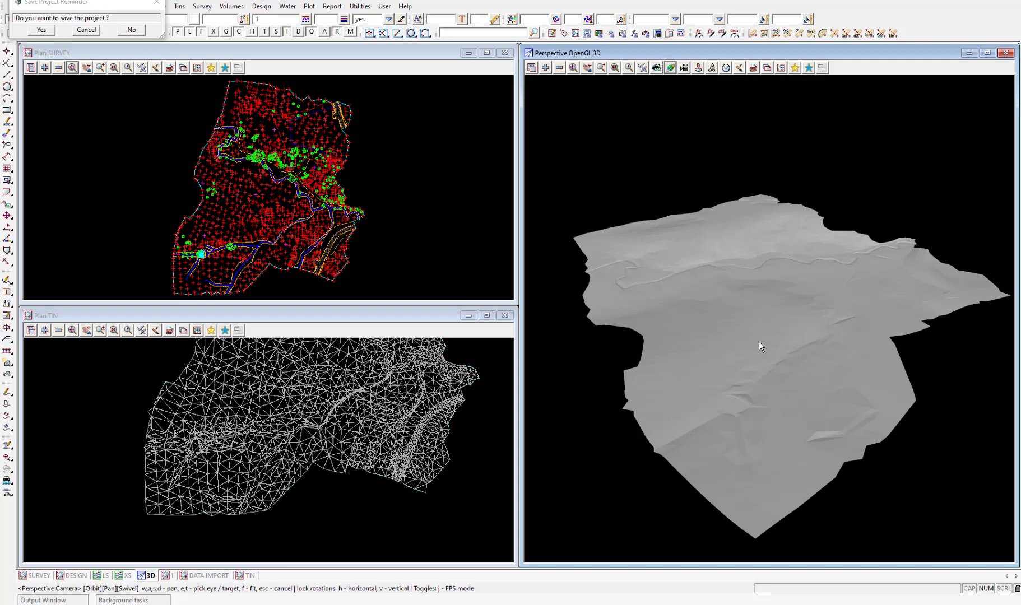
{"action": "left_click_drag", "start_coordinate": [759, 342], "coordinate": [766, 332]}
{"action": "left_click_drag", "start_coordinate": [775, 313], "coordinate": [754, 339]}
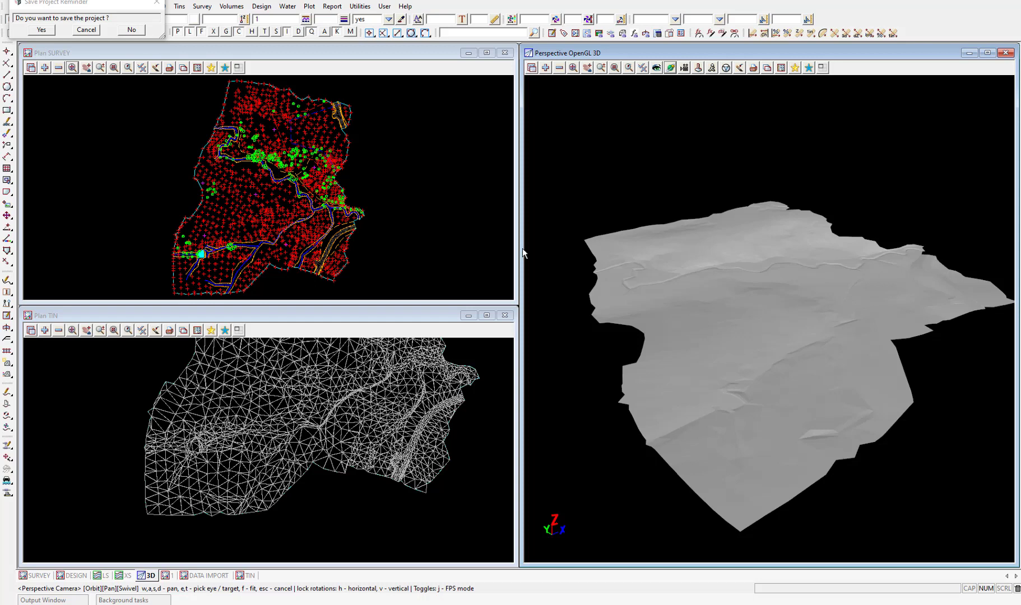
- Save the project, then start a new raster element with TIFF as the image format
{"action": "left_click", "coordinate": [45, 31]}
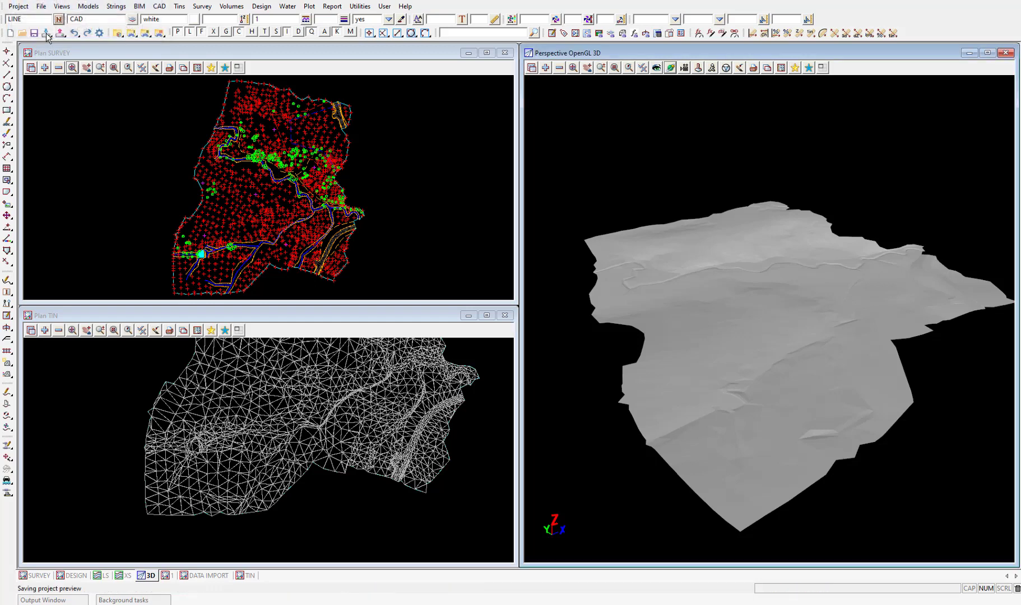
{"action": "left_click", "coordinate": [116, 8]}
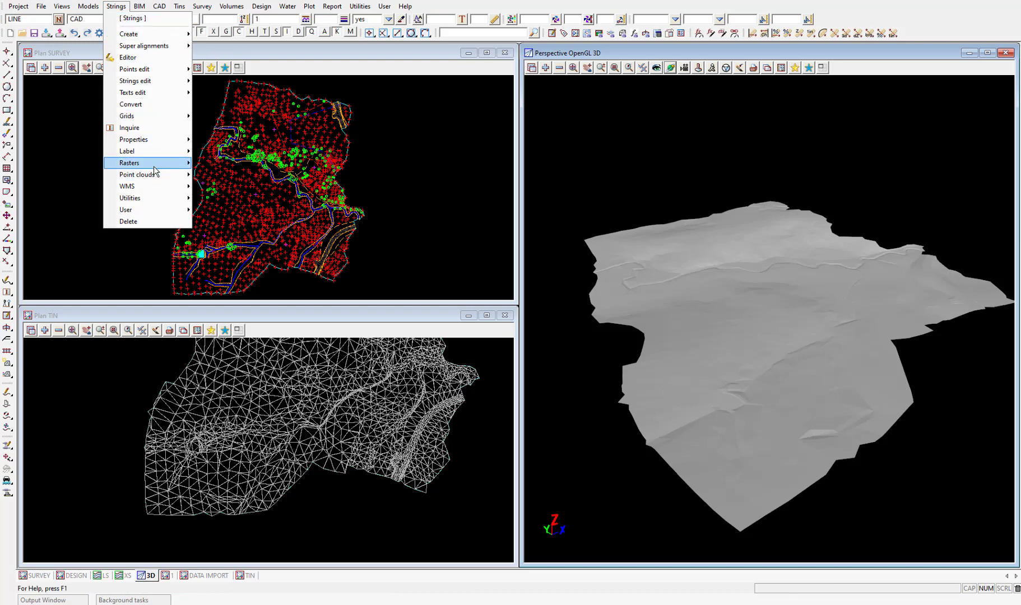
{"action": "mouse_move", "coordinate": [153, 165]}
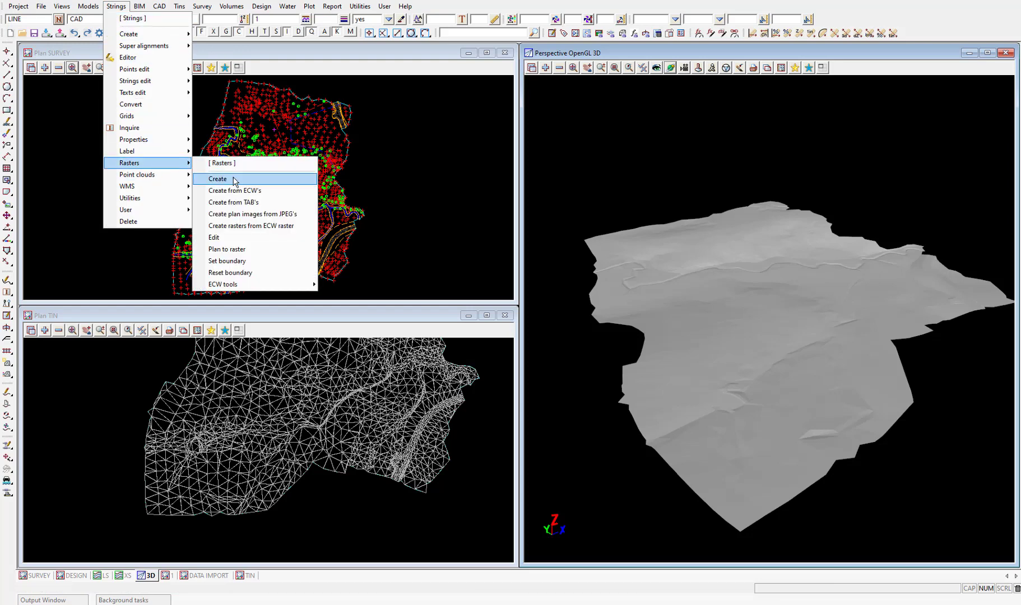
{"action": "left_click", "coordinate": [234, 180]}
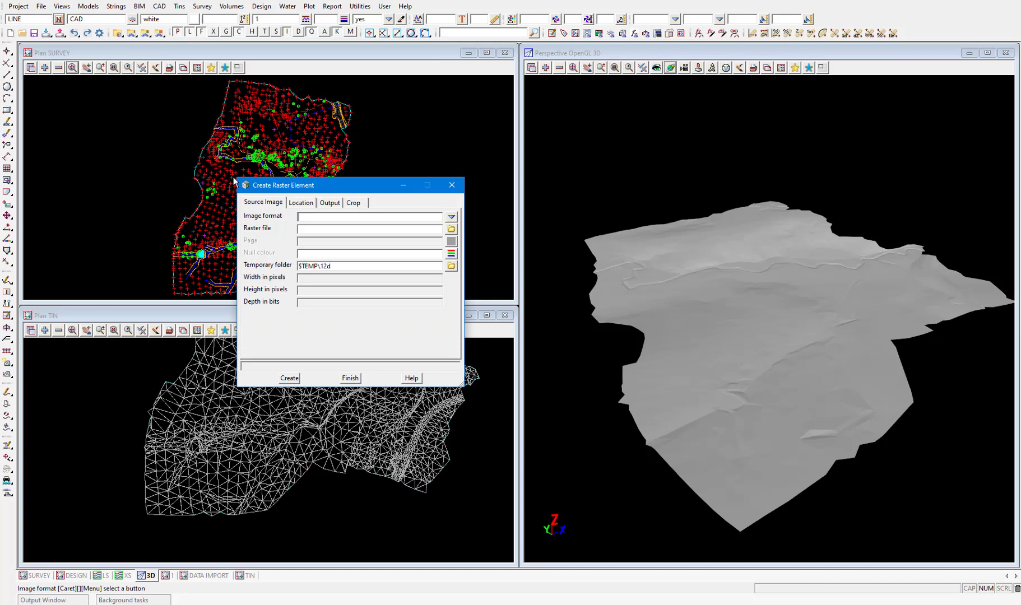
{"action": "left_click", "coordinate": [452, 217]}
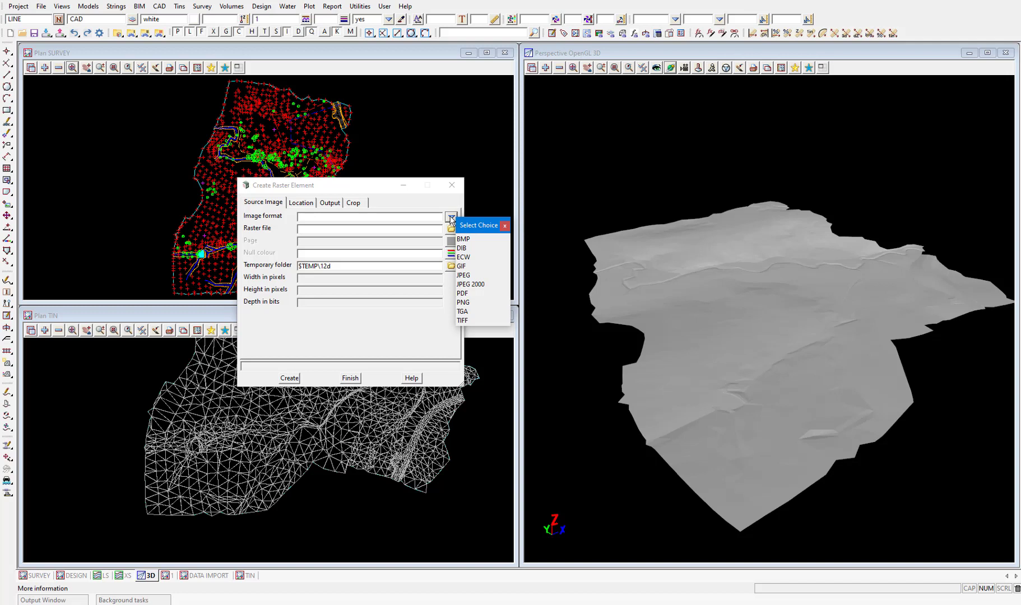
{"action": "left_click", "coordinate": [477, 320]}
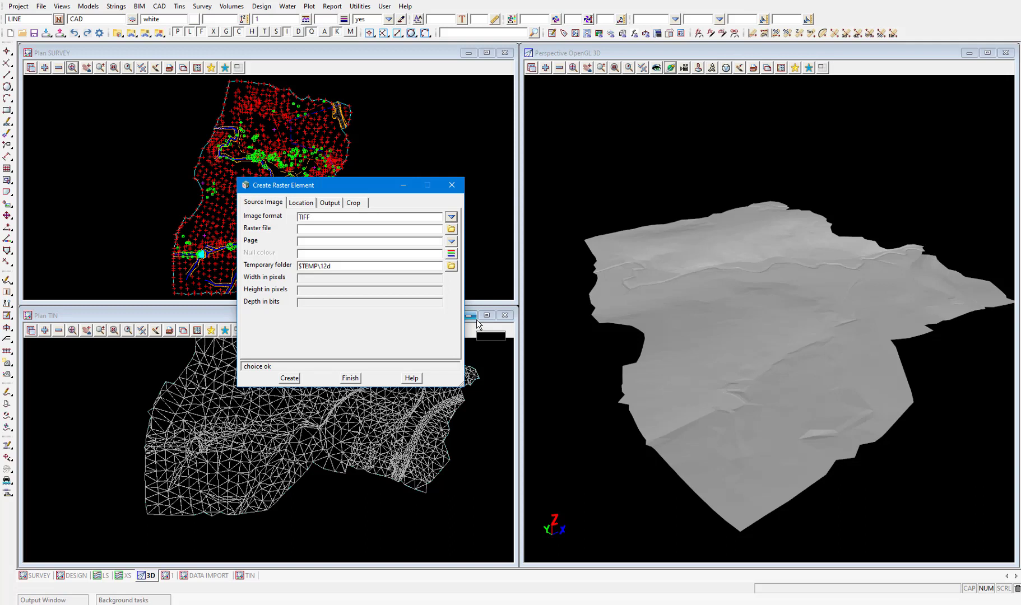
- Load train1064.tif from the getting started basic folder as the raster file
{"action": "left_click", "coordinate": [451, 229]}
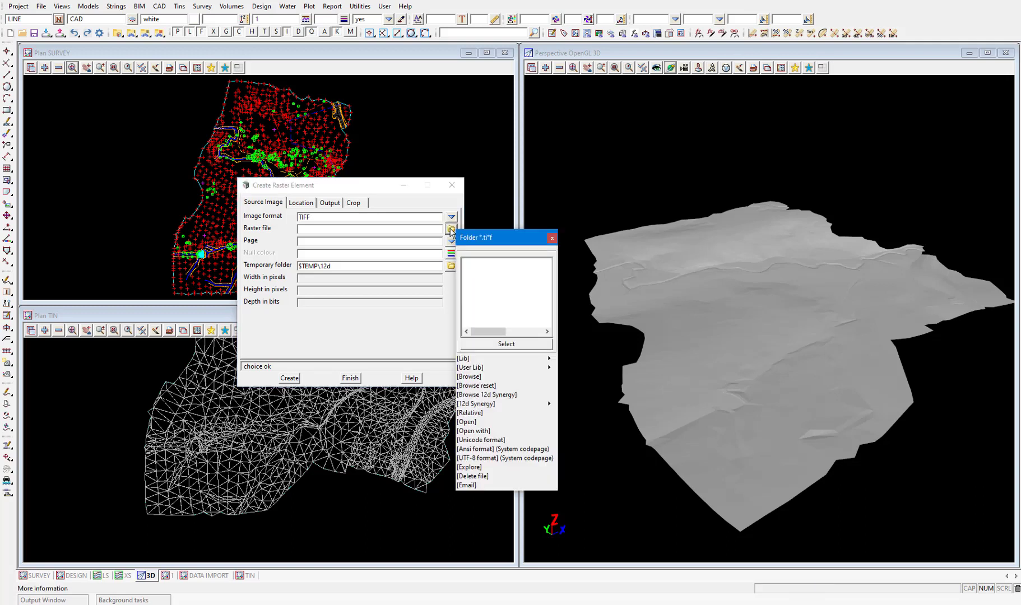
{"action": "left_click", "coordinate": [474, 377]}
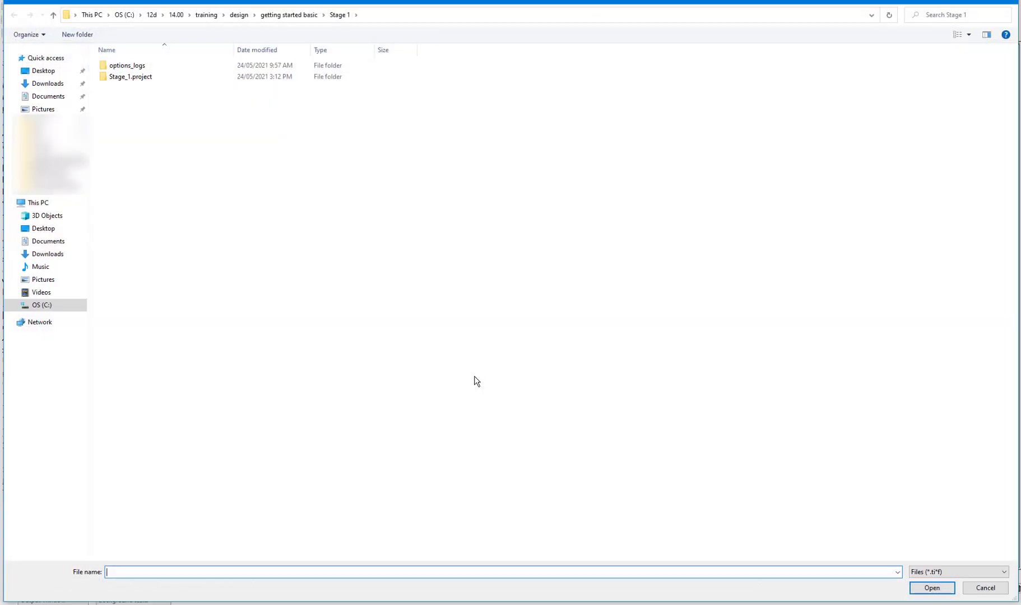
{"action": "left_click", "coordinate": [295, 15]}
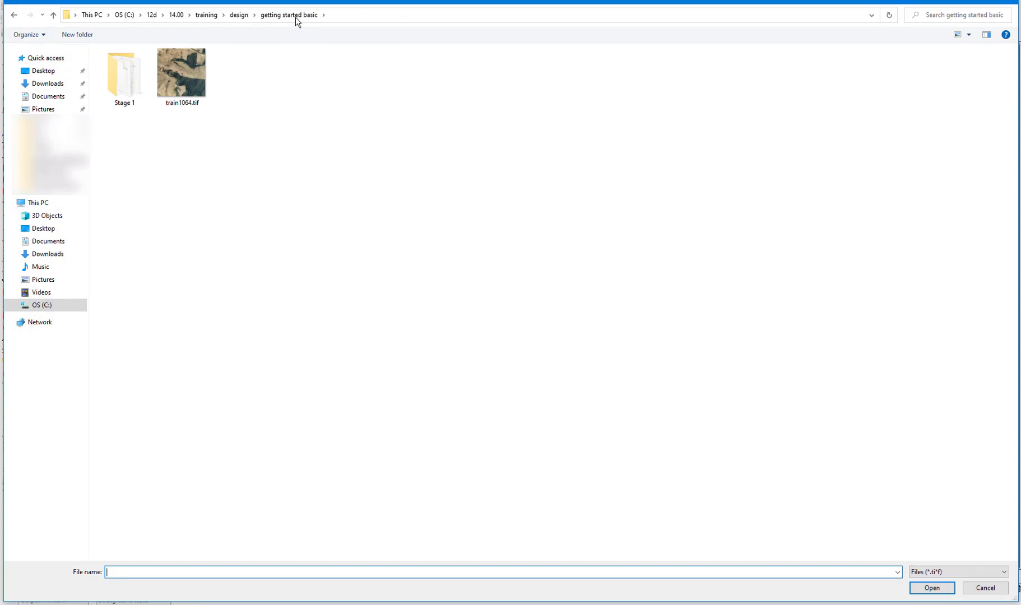
{"action": "left_click", "coordinate": [181, 68]}
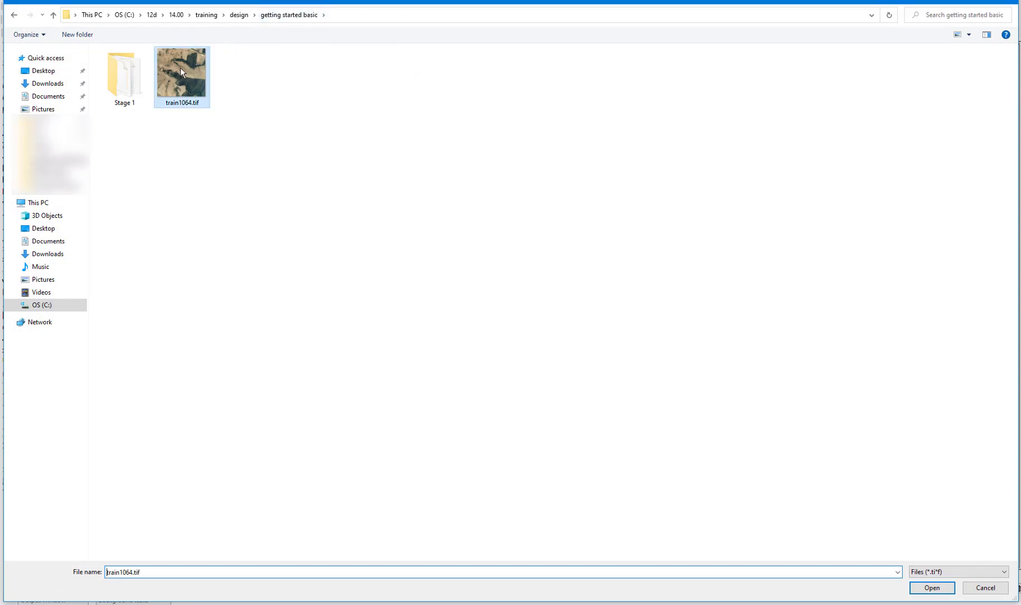
{"action": "double_click", "coordinate": [180, 67]}
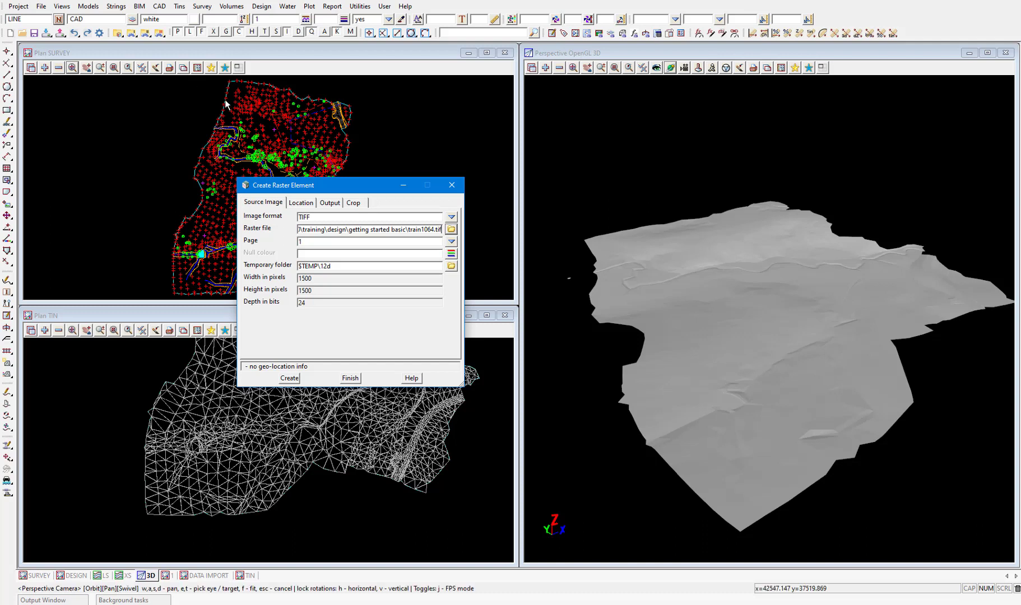
- Set the raster origin to X 42500.5, Y 36499.5 with world width and height 1500
{"action": "left_click", "coordinate": [301, 203]}
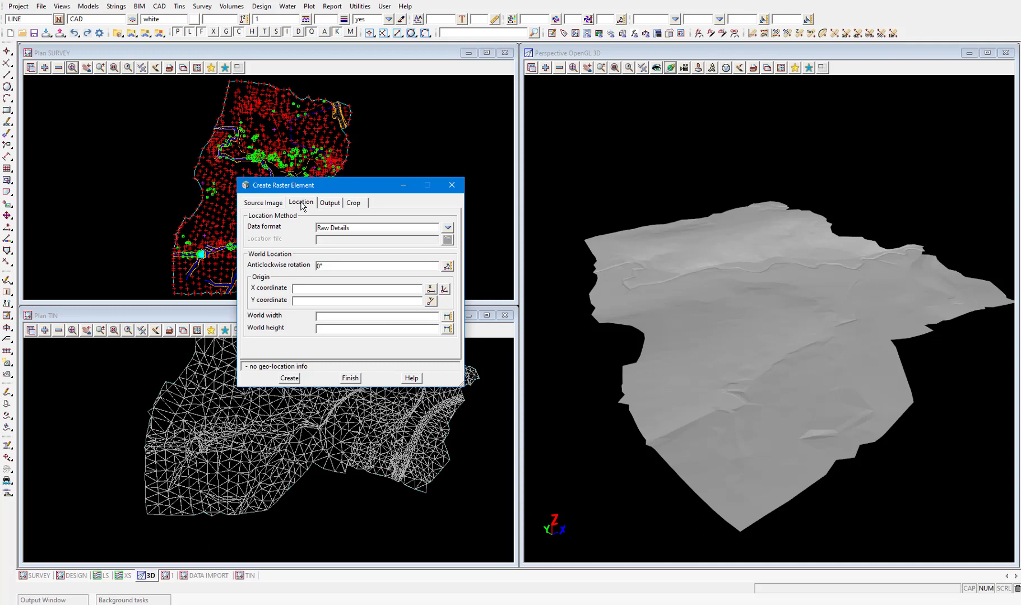
{"action": "left_click", "coordinate": [322, 287]}
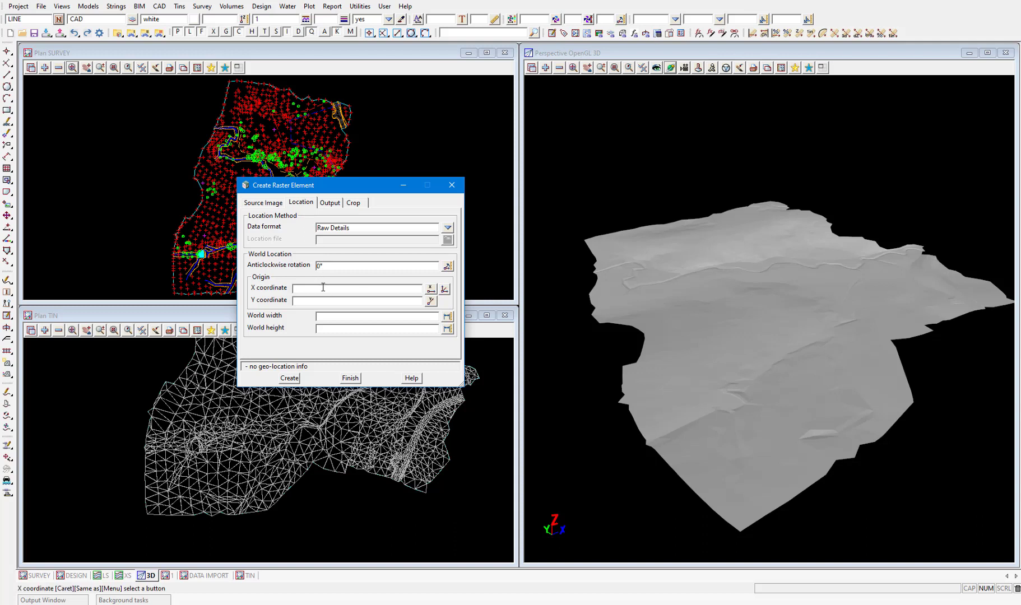
{"action": "type", "text": "42500.5"}
{"action": "left_click", "coordinate": [325, 302]}
{"action": "type", "text": "36499.5"}
{"action": "left_click", "coordinate": [333, 317]}
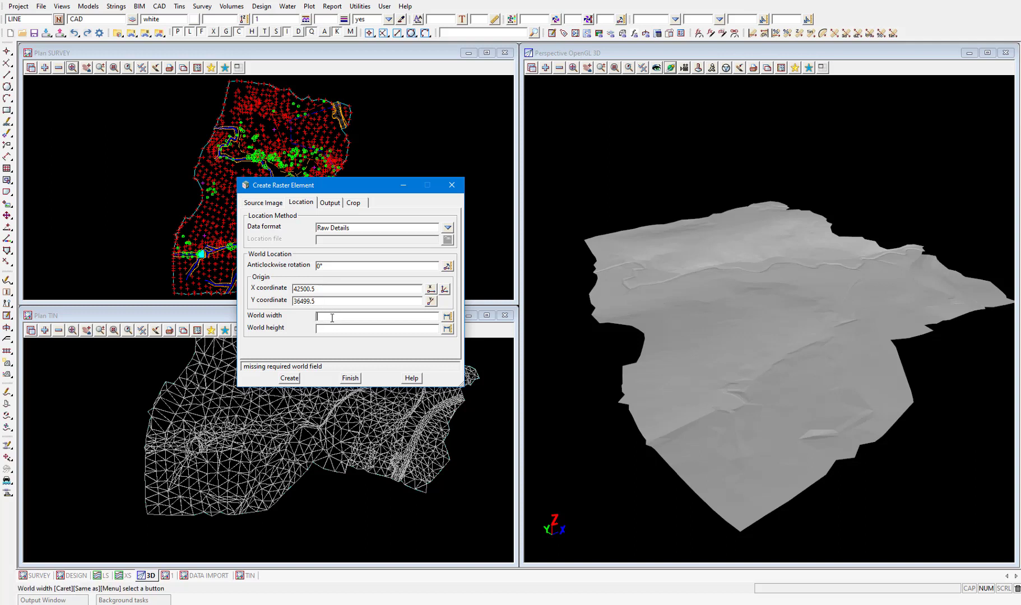
{"action": "type", "text": "1500"}
{"action": "left_click", "coordinate": [341, 328]}
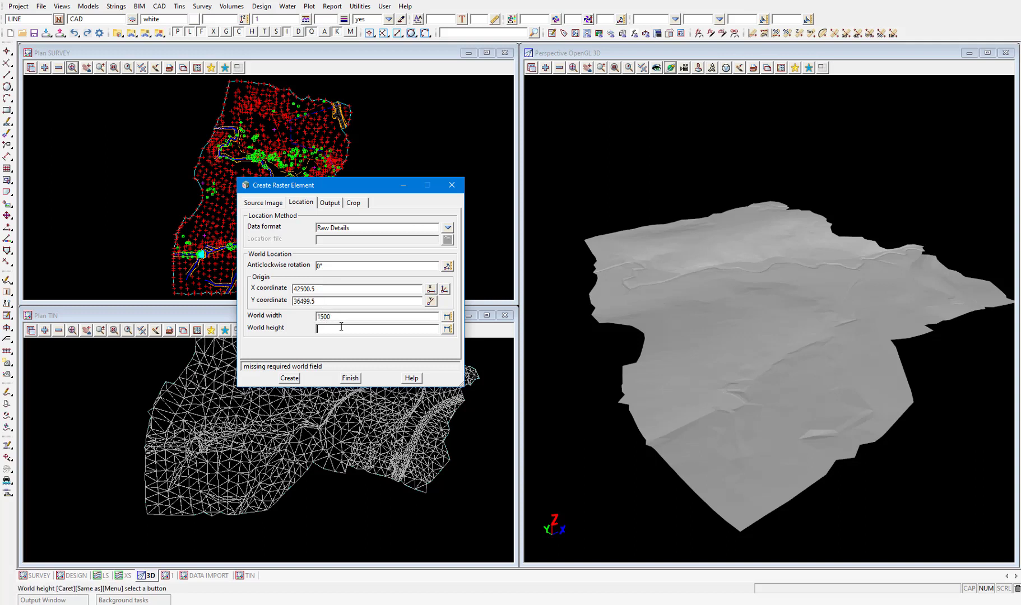
{"action": "type", "text": "1500"}
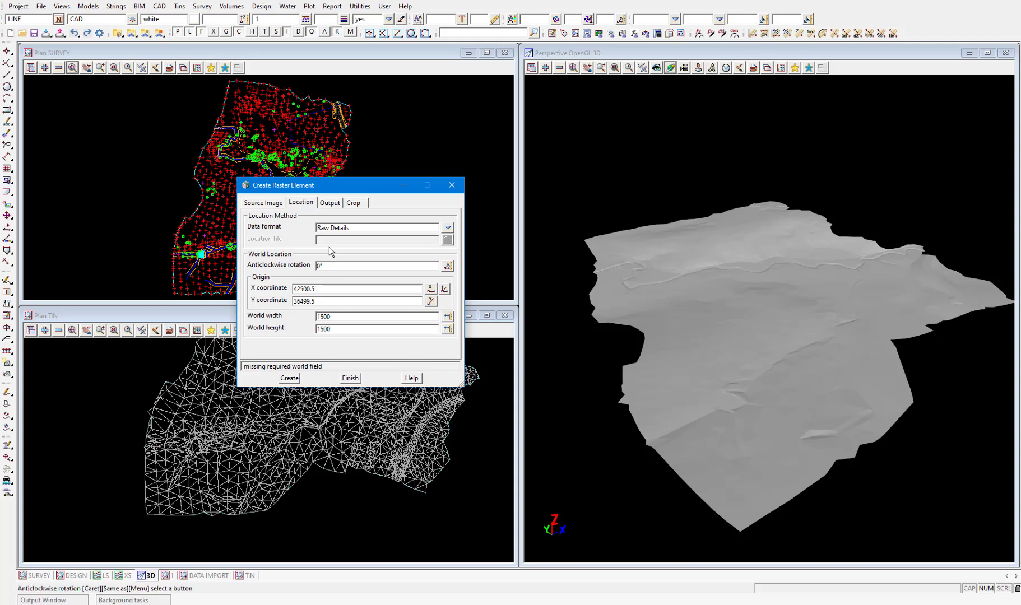
{"action": "left_click", "coordinate": [331, 203]}
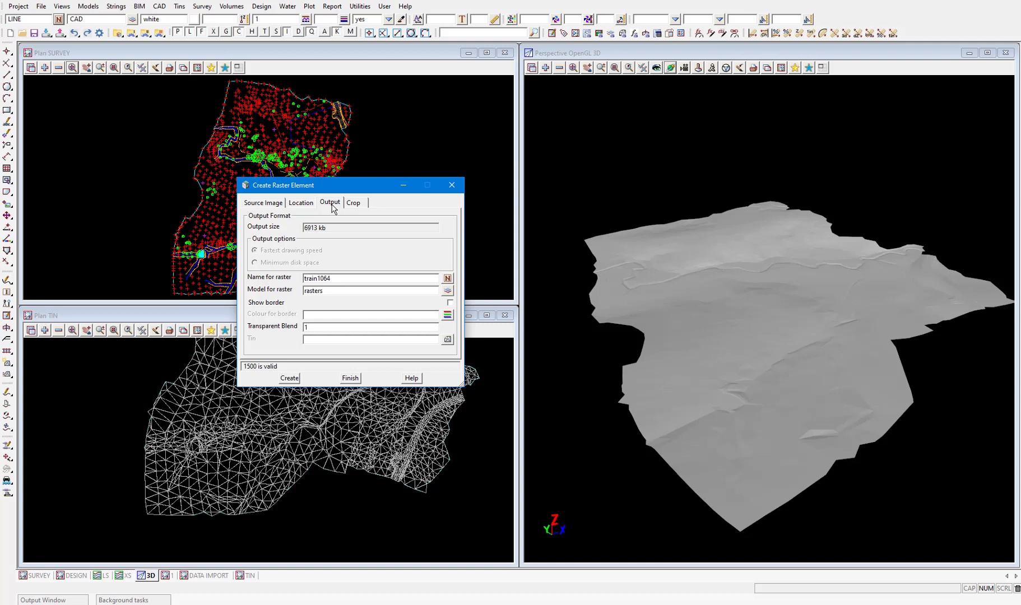
- Output the raster to model 'survey RASTER', draped over the GROUND tin
{"action": "double_click", "coordinate": [331, 290]}
{"action": "type", "text": "survey RASTER"}
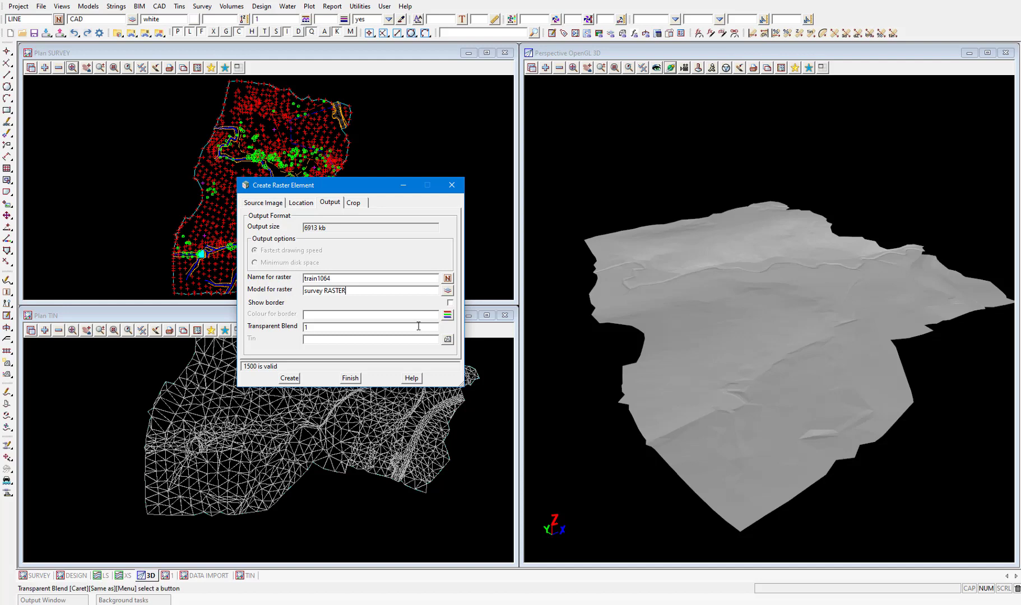
{"action": "left_click", "coordinate": [447, 339]}
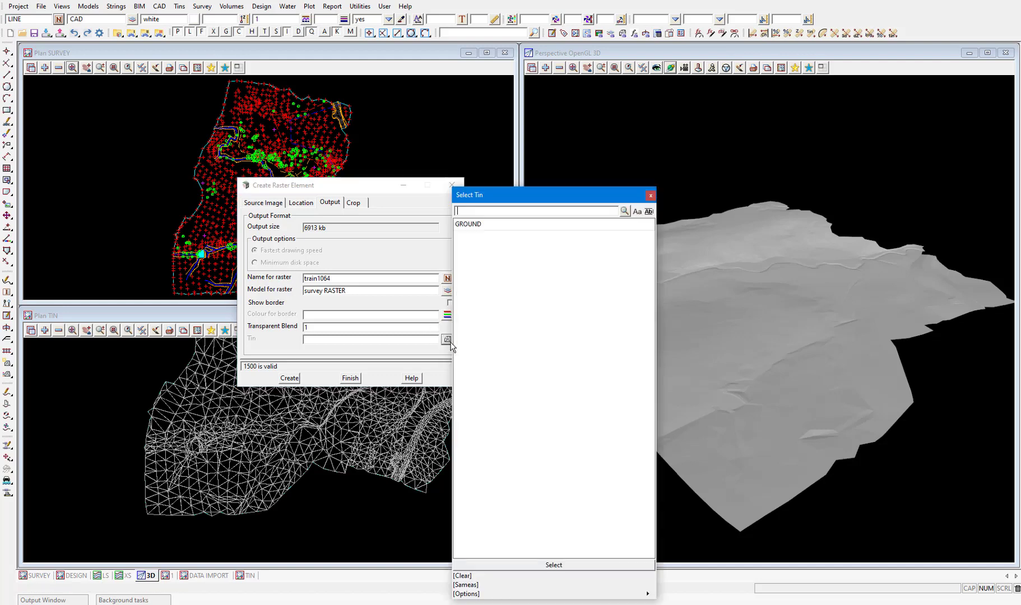
{"action": "double_click", "coordinate": [472, 226]}
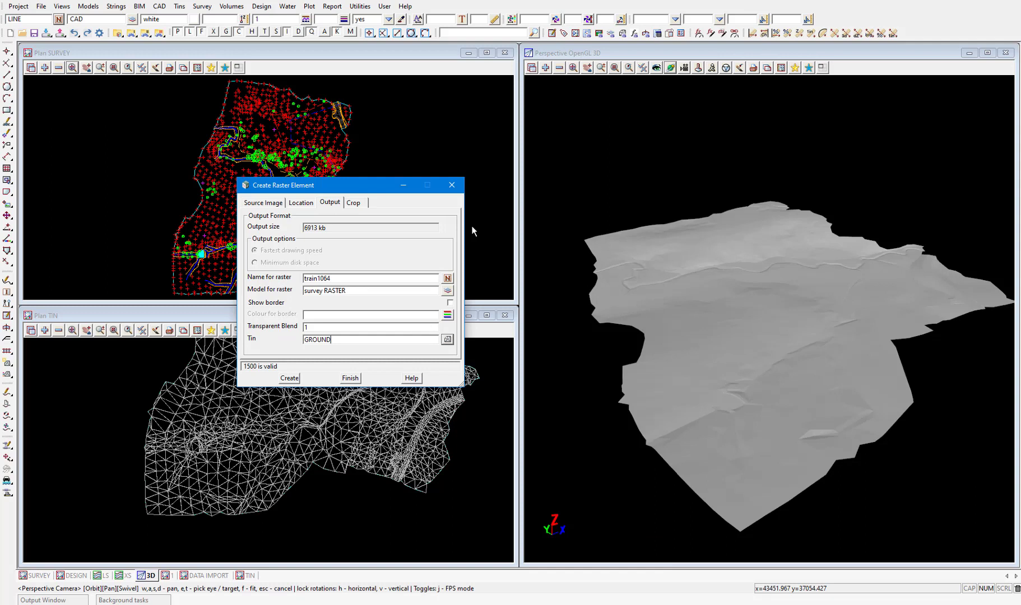
- Create the raster and orbit the 3D view toward a top-down look at the draped photo
{"action": "left_click", "coordinate": [295, 380]}
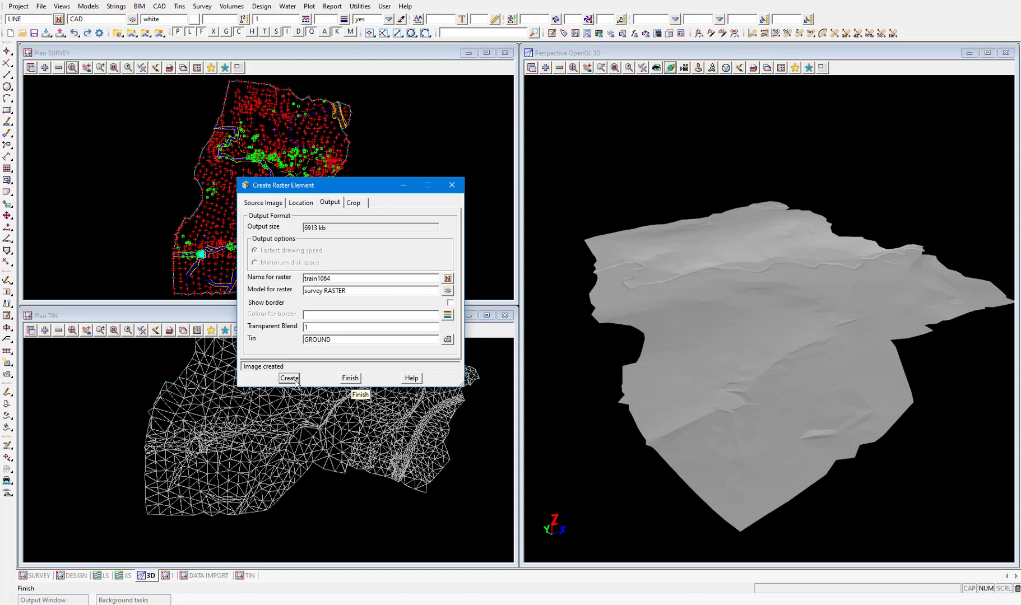
{"action": "left_click", "coordinate": [647, 350]}
{"action": "left_click_drag", "start_coordinate": [776, 353], "coordinate": [791, 346]}
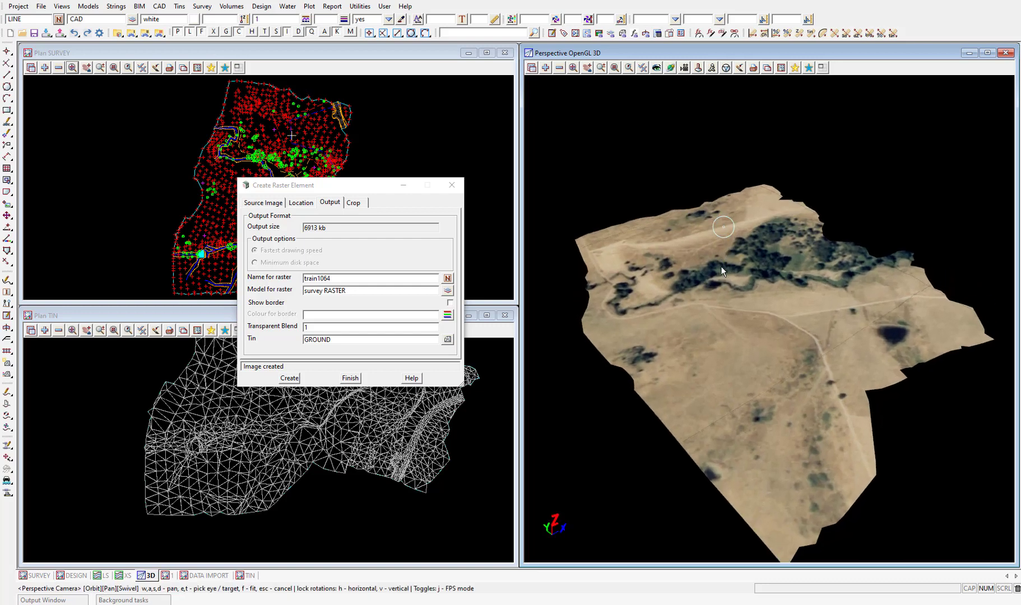
{"action": "scroll", "coordinate": [753, 279], "scroll_direction": "up", "scroll_amount": 3}
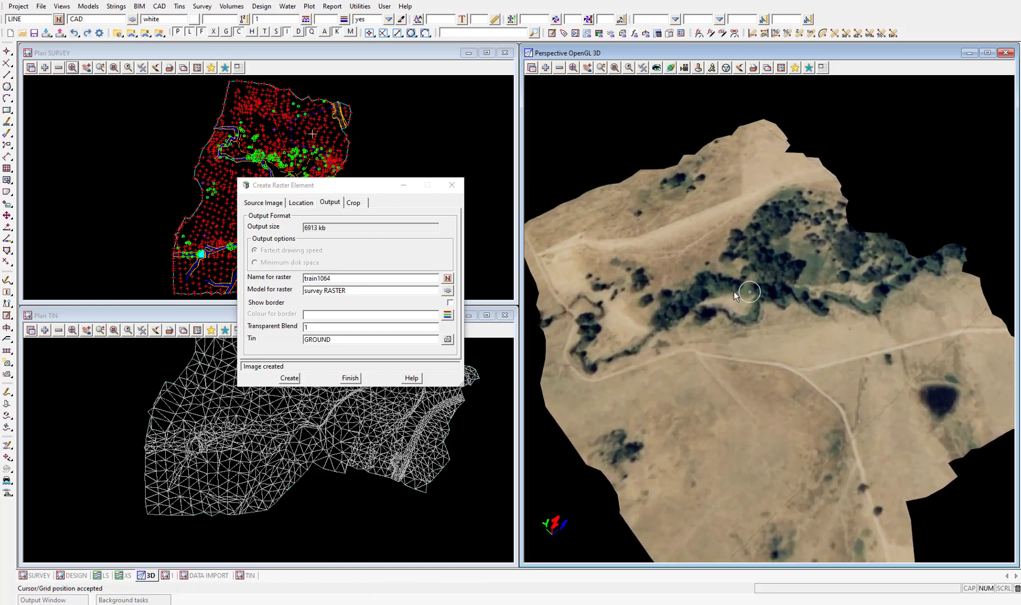